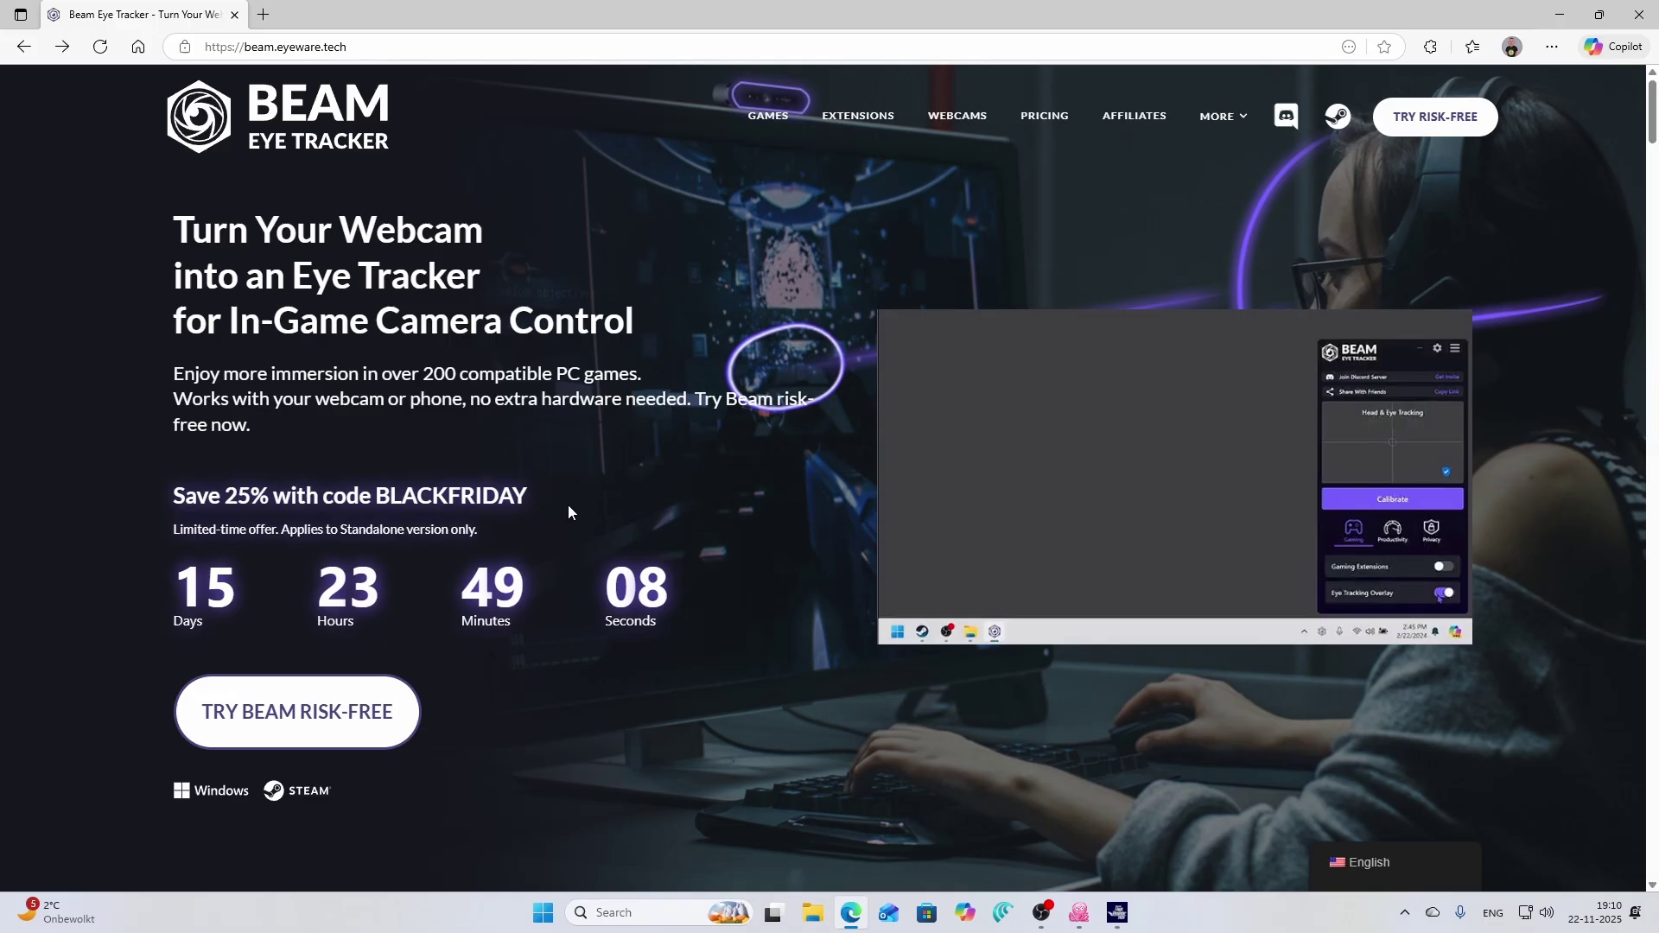
- Switch to Beam Eye Tracker, open its settings and review the General head tracking and gaze filtering options
left_click(1409, 916)
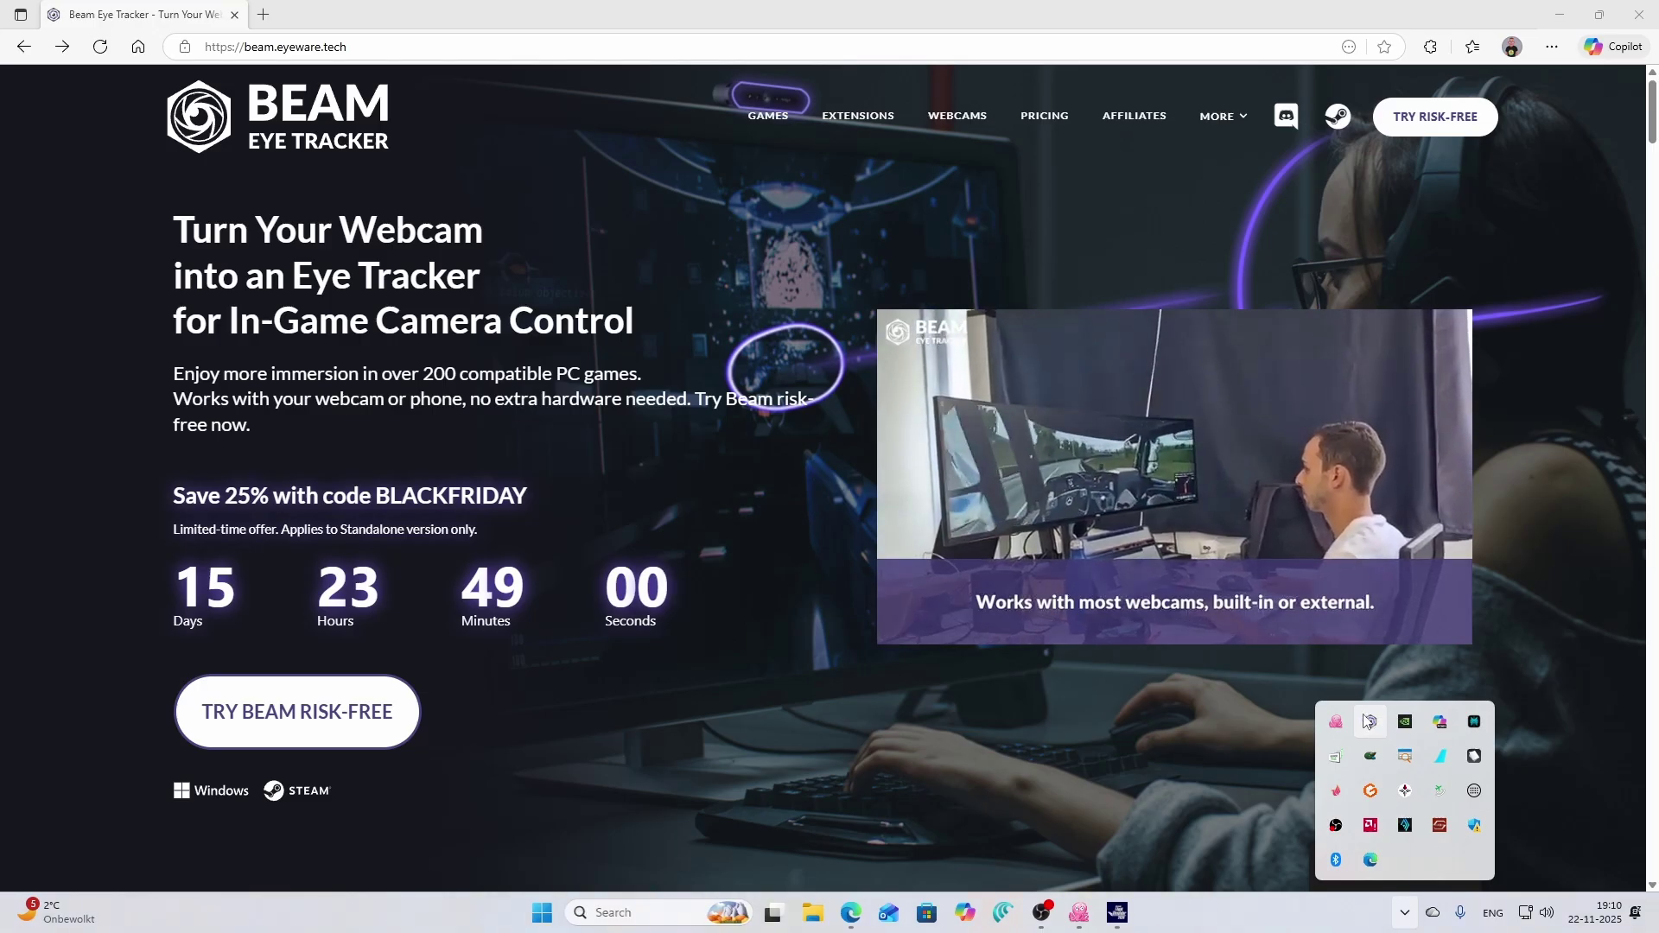
left_click(1367, 721)
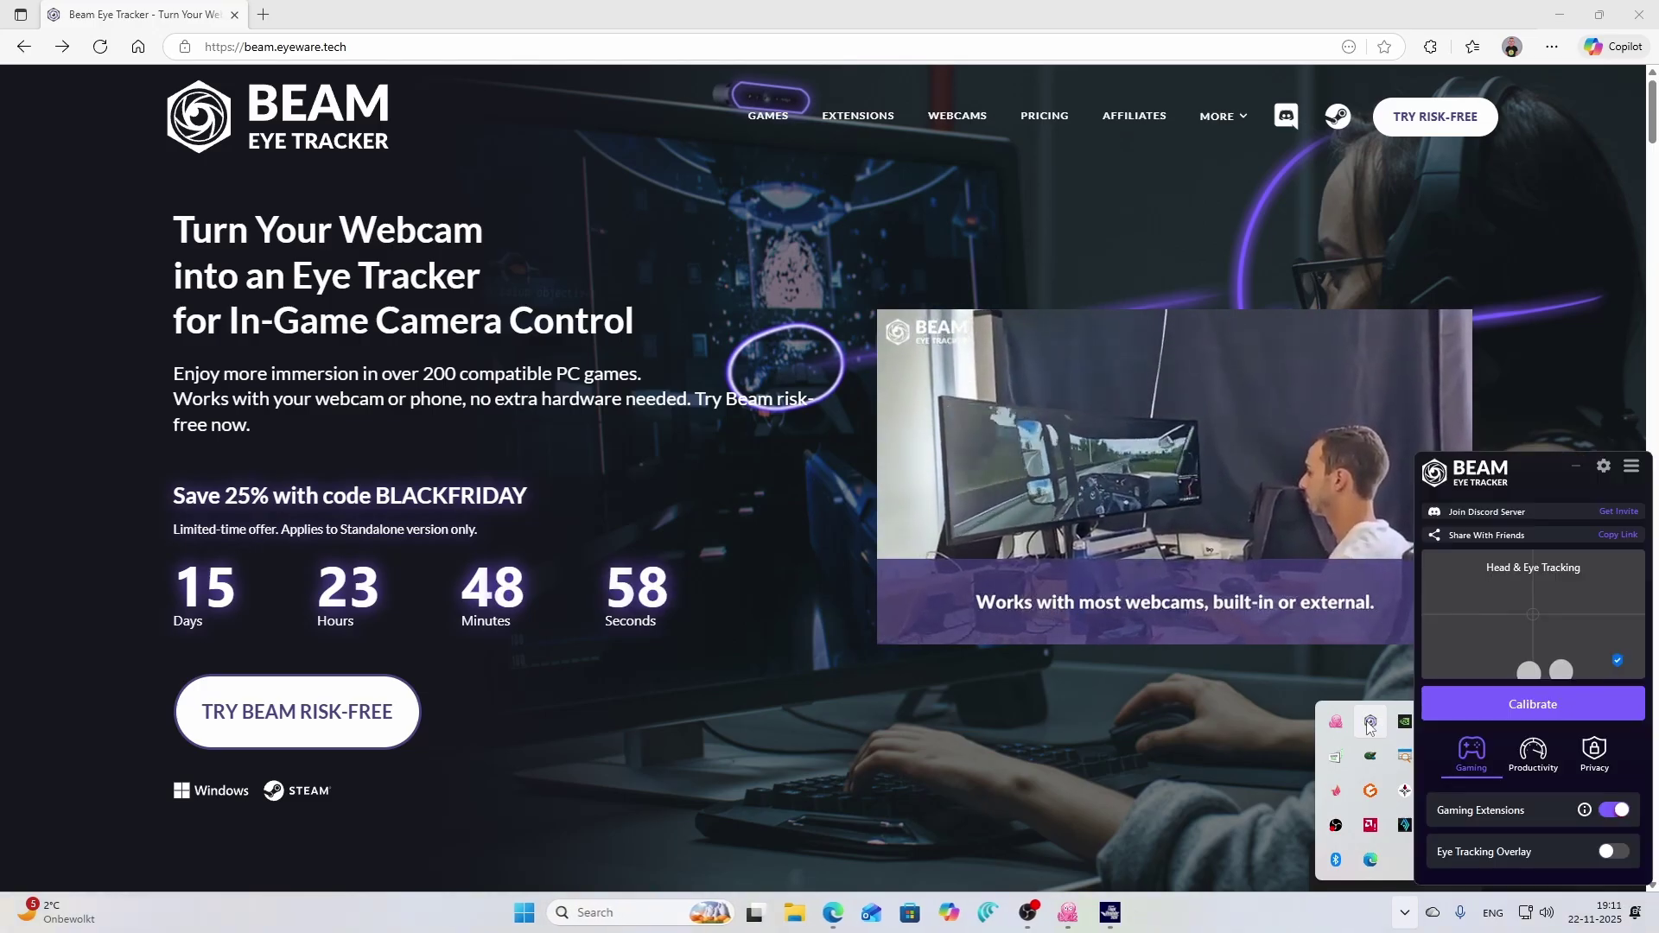
left_click(1604, 467)
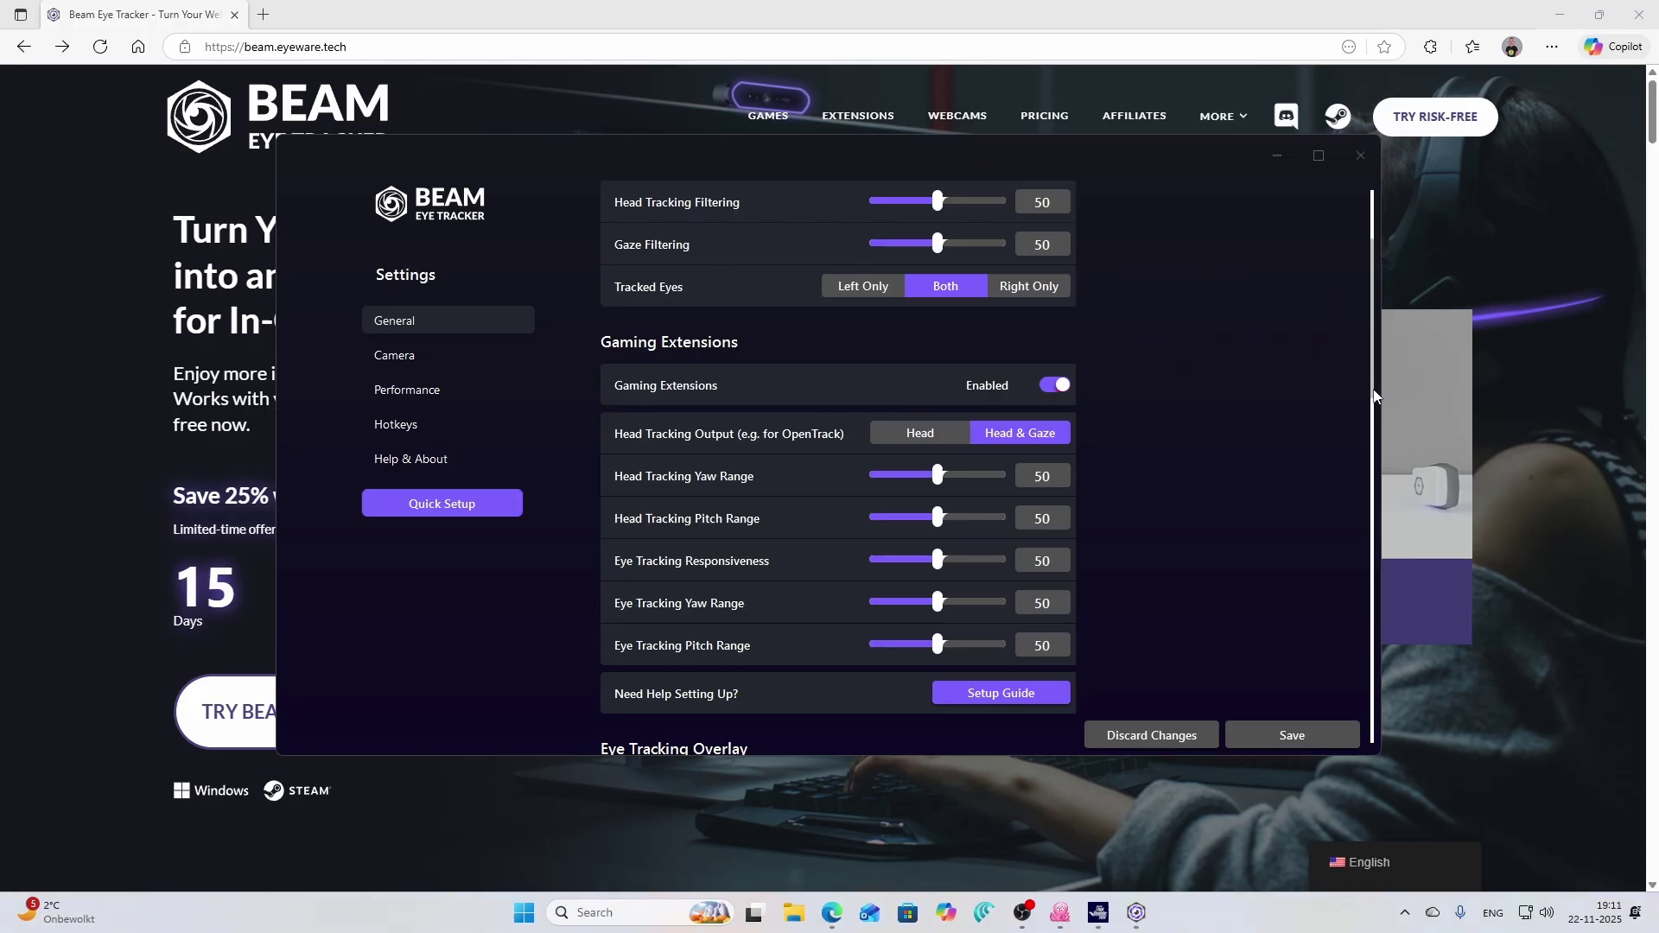
scroll(1258, 346, "up", 3)
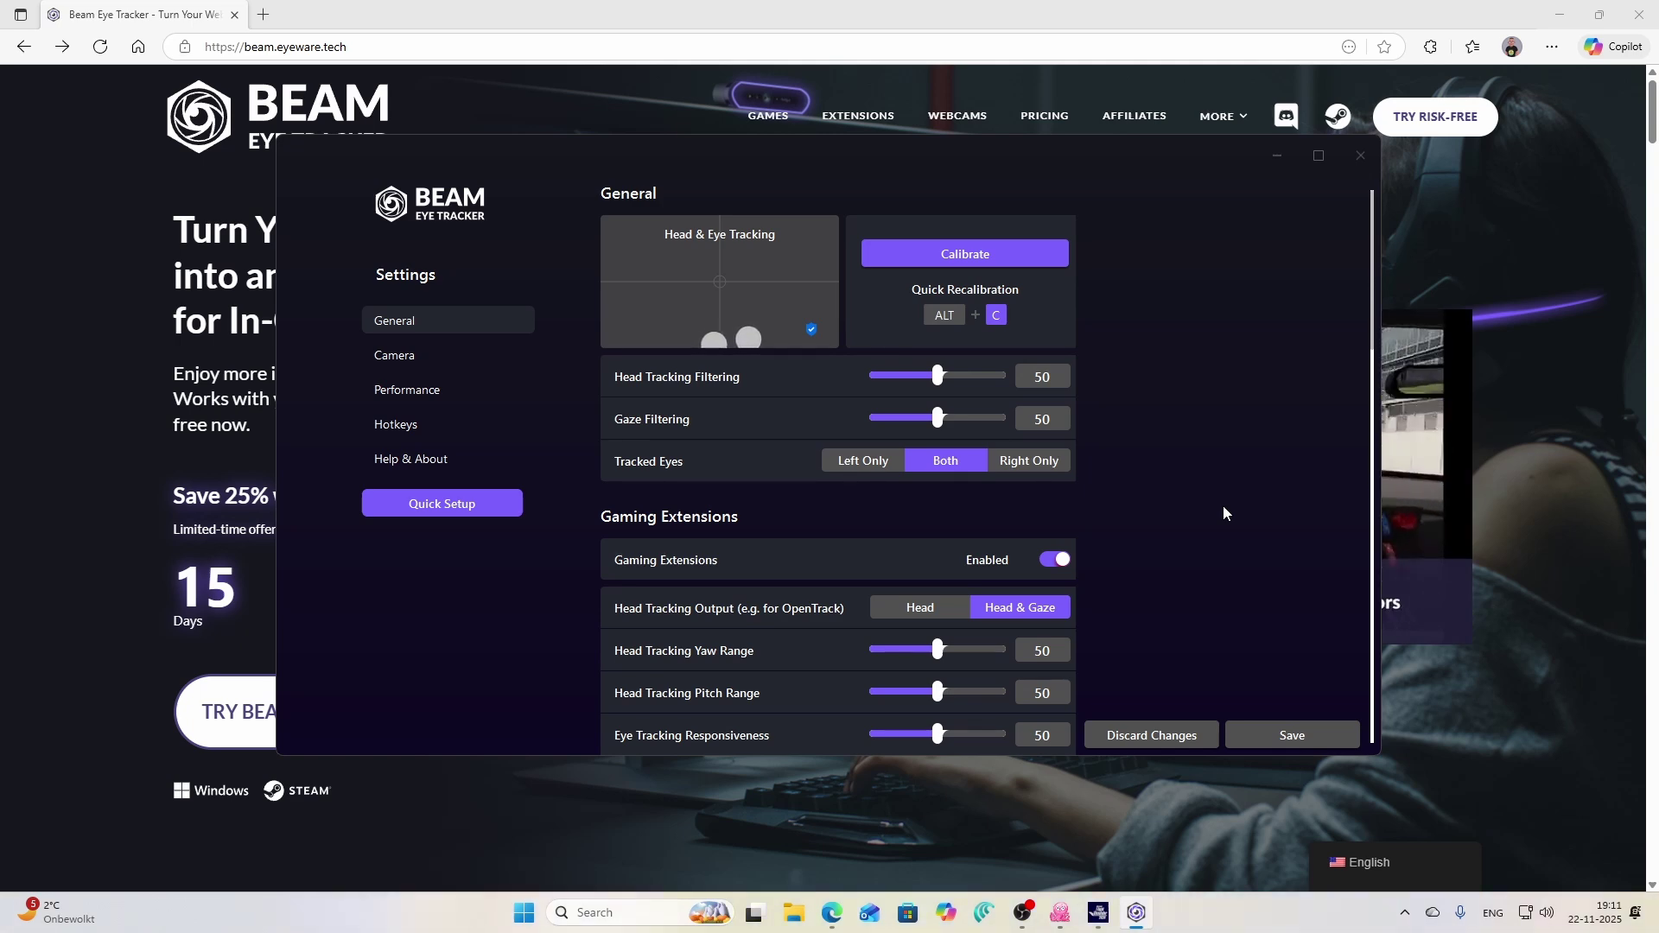
mouse_move(874, 449)
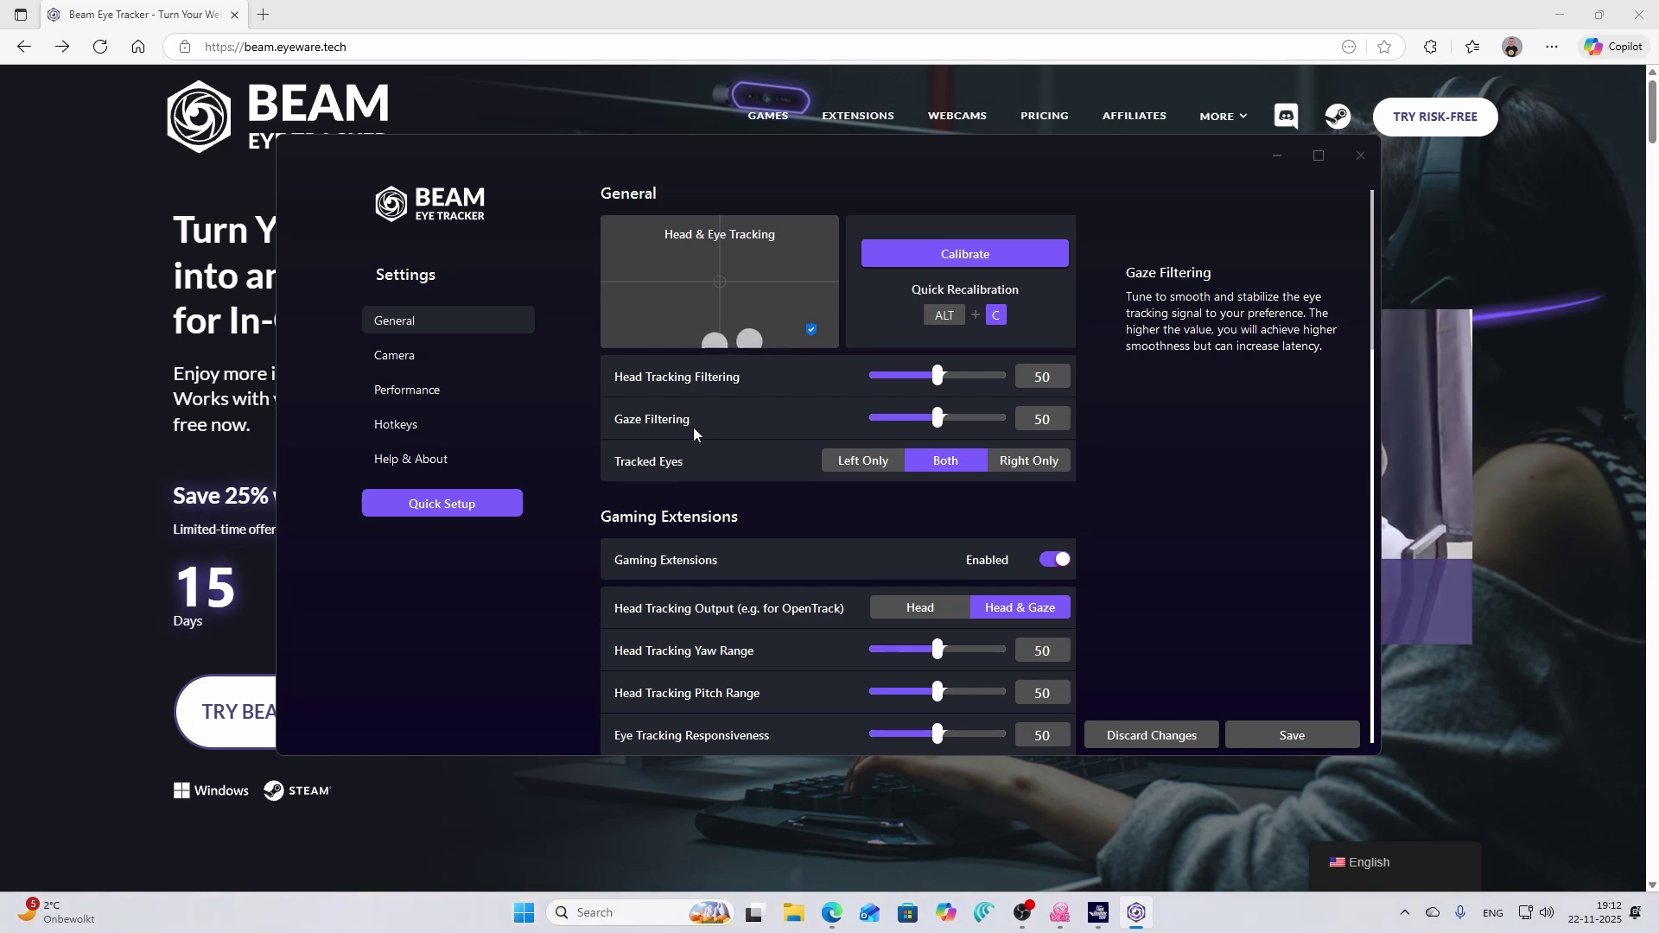
- Examine the Gaming Extensions toggle and head tracking output options, briefly checking the OpenTrack window before returning to the Beam settings
scroll(1251, 554, "down", 1)
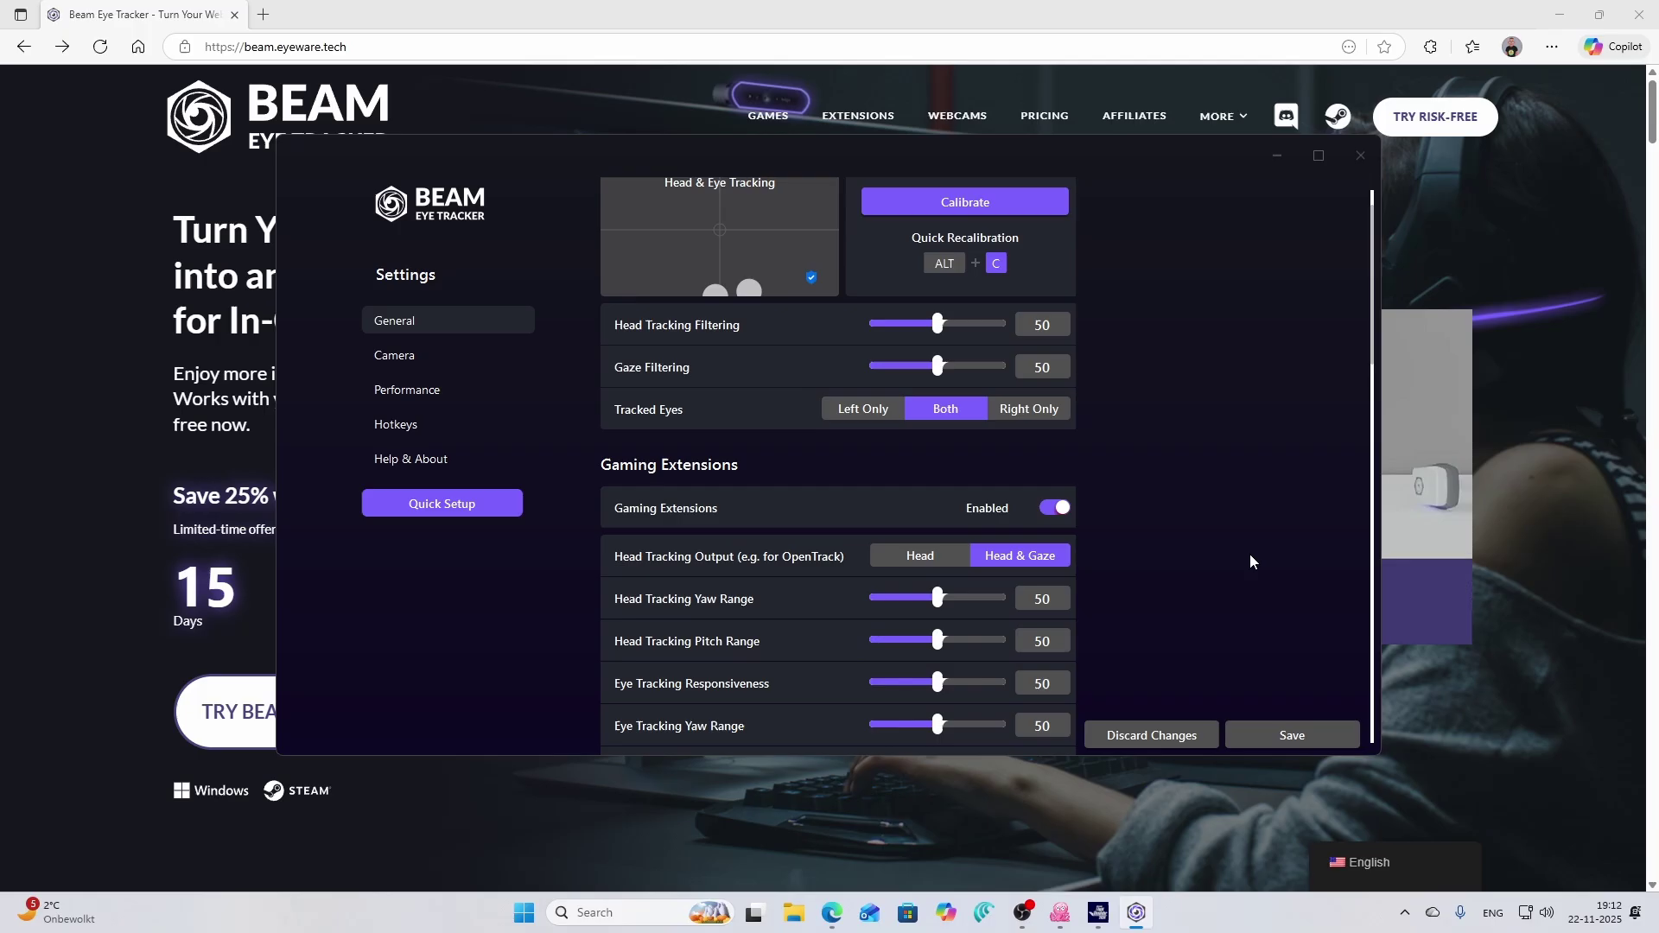
scroll(1149, 502, "down", 1)
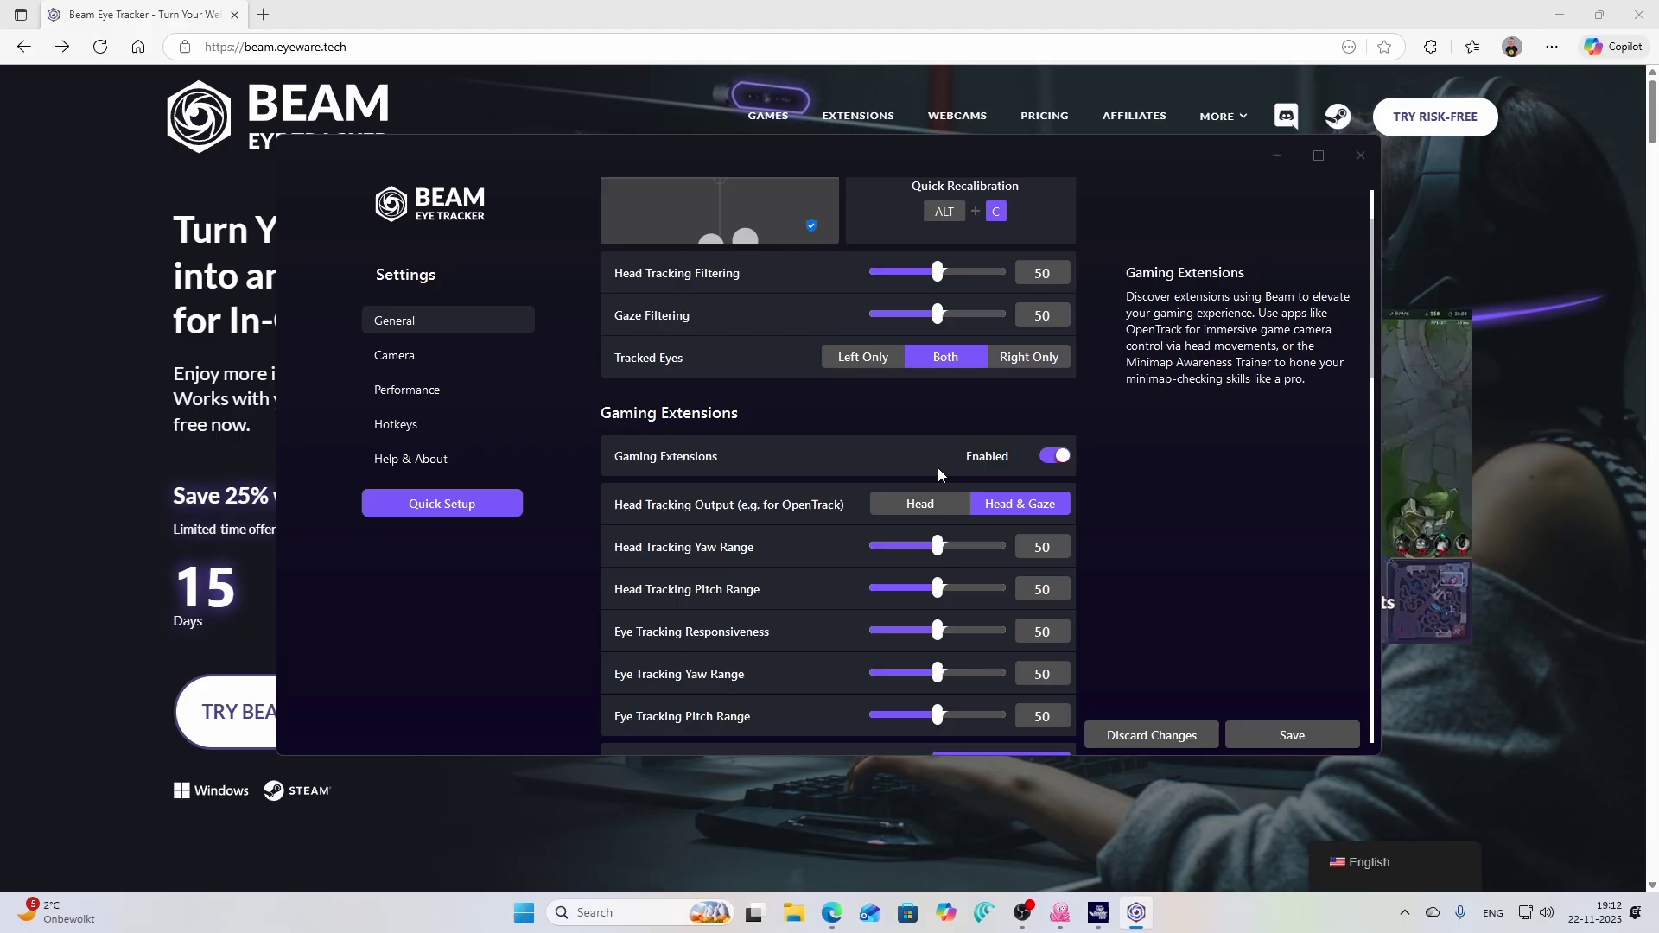
left_click(1061, 913)
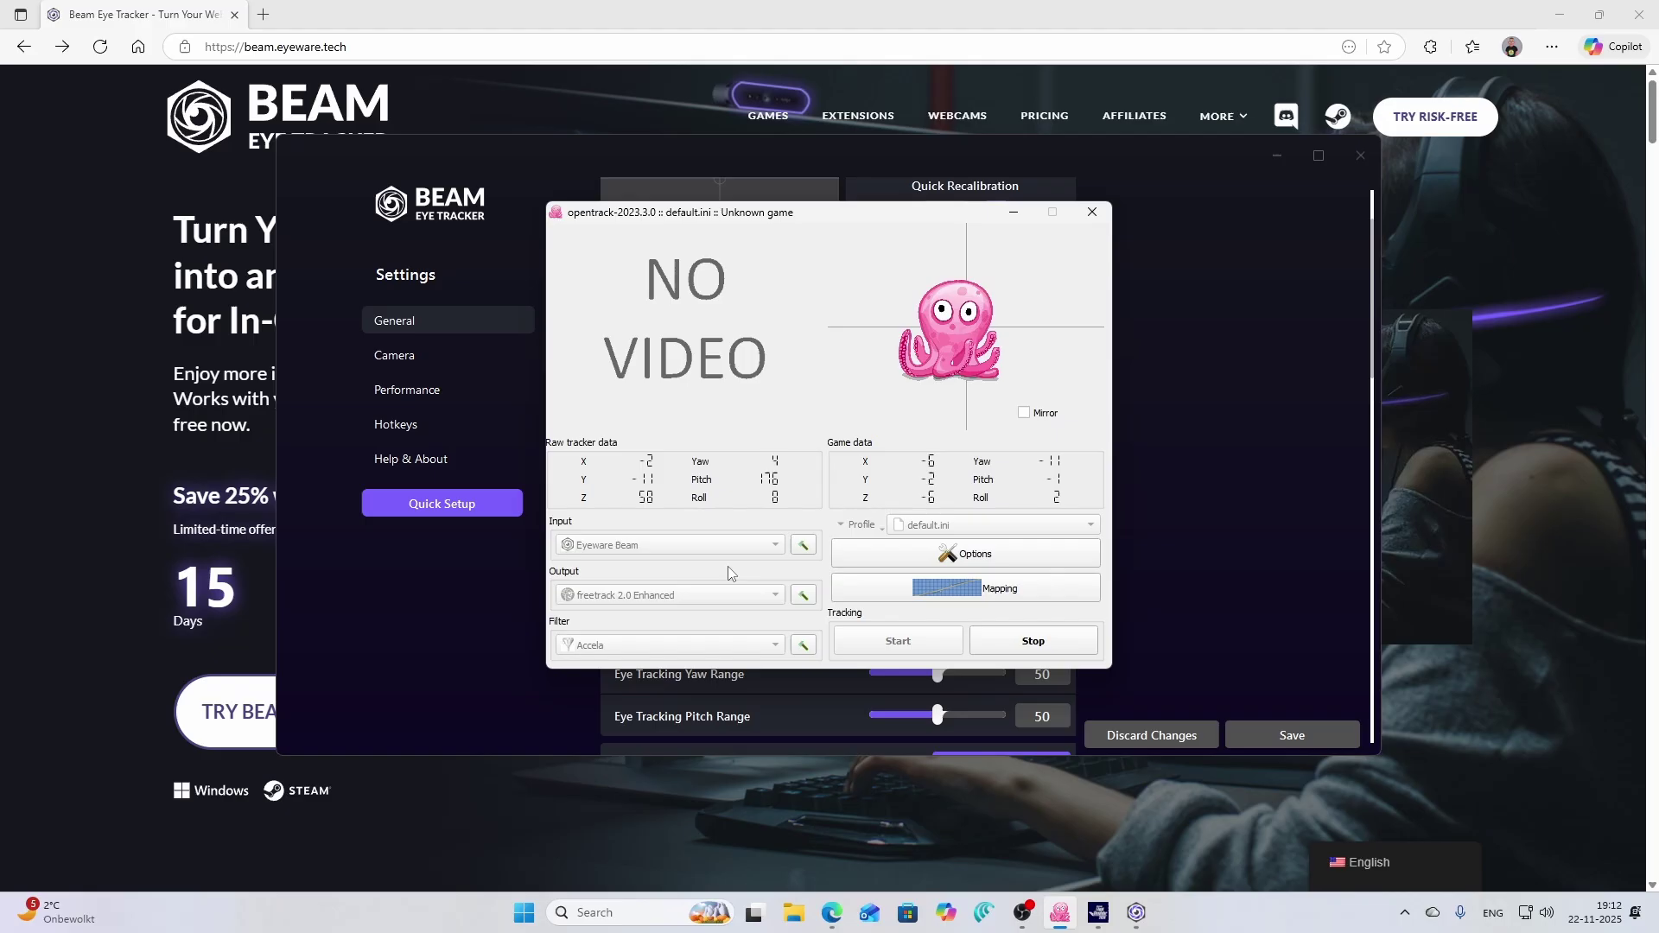
key("alt+Tab")
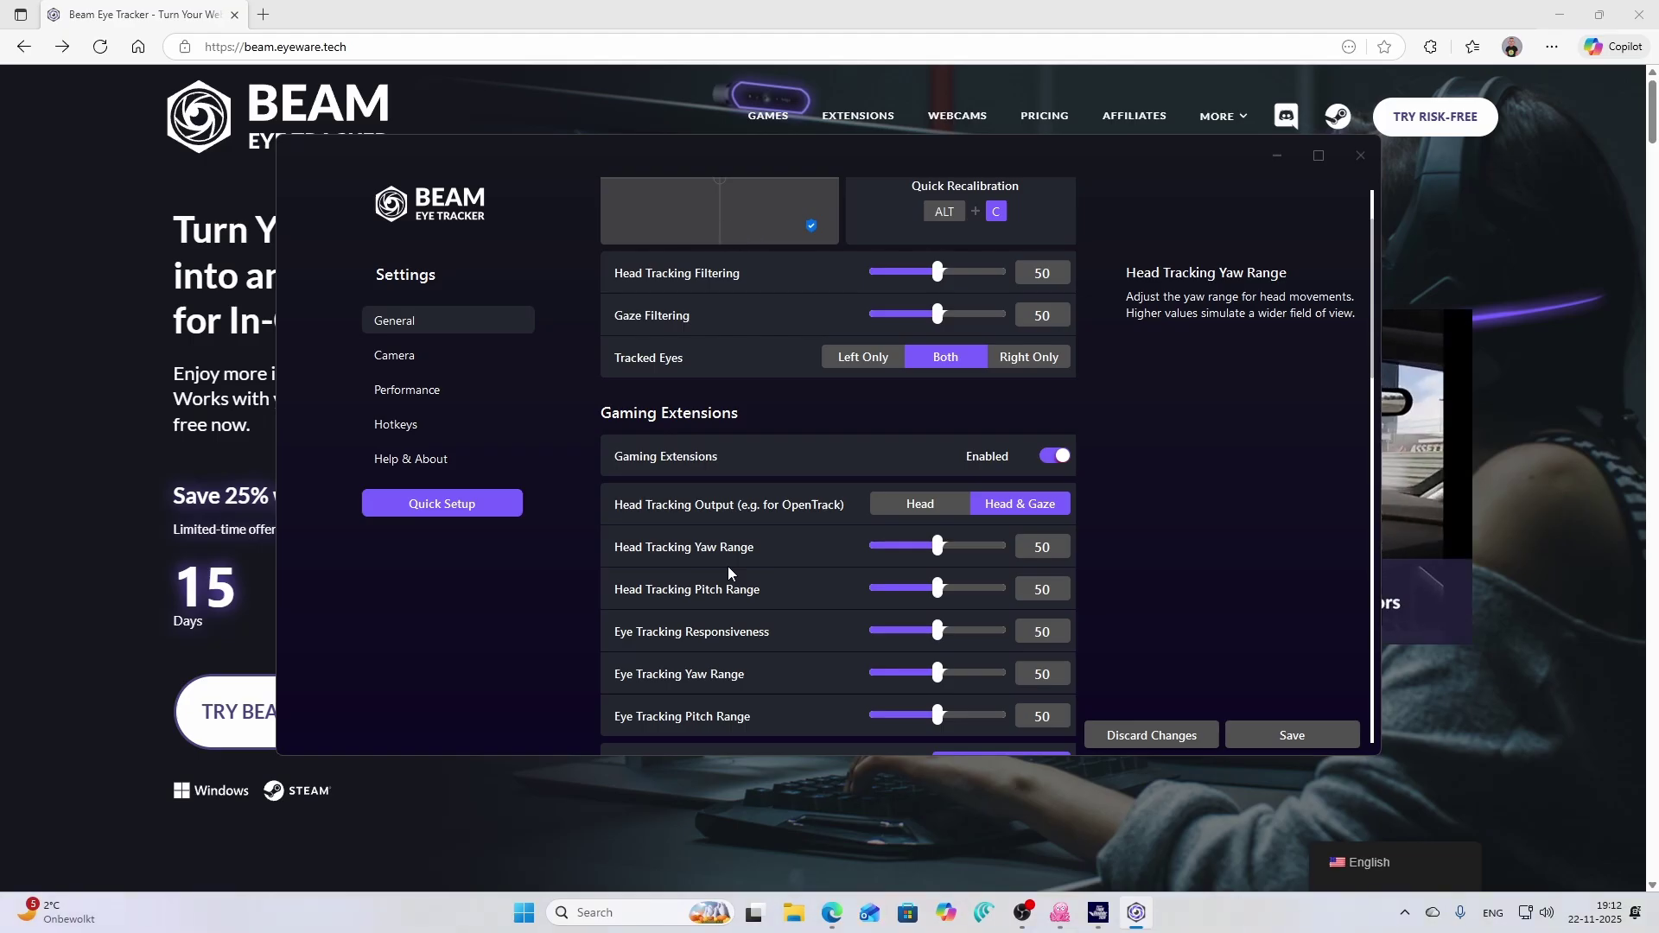
- Review the eye tracking responsiveness and range settings, and view the Gaming Extensions setup guide before closing it
scroll(757, 560, "down", 2)
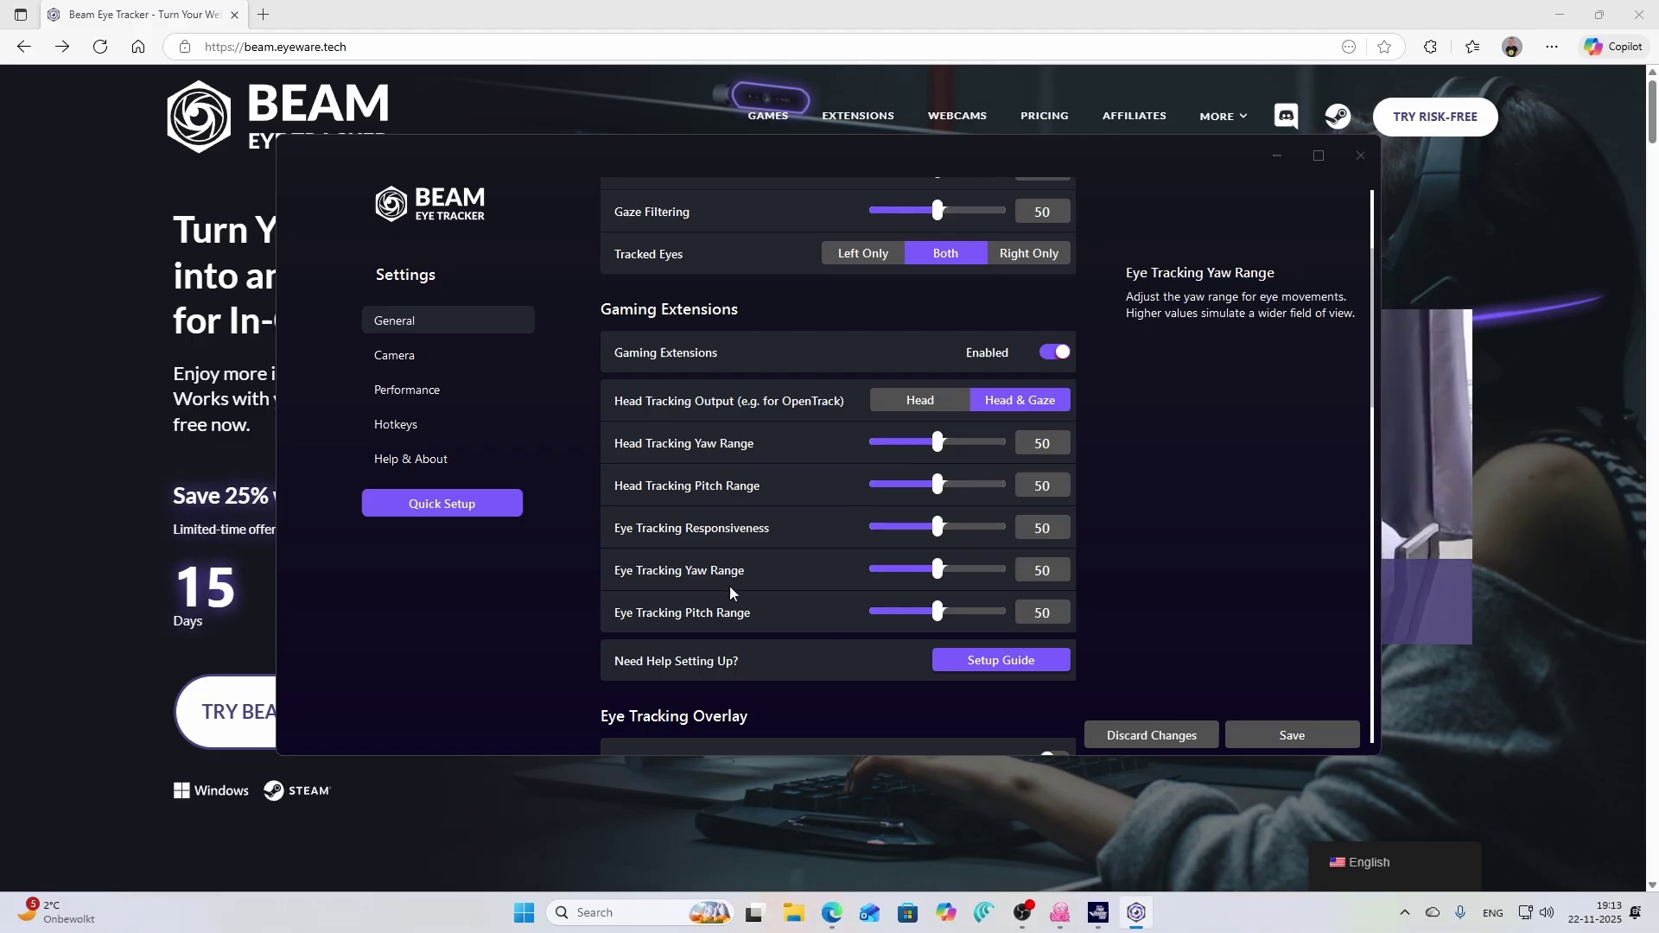
scroll(1210, 557, "down", 1)
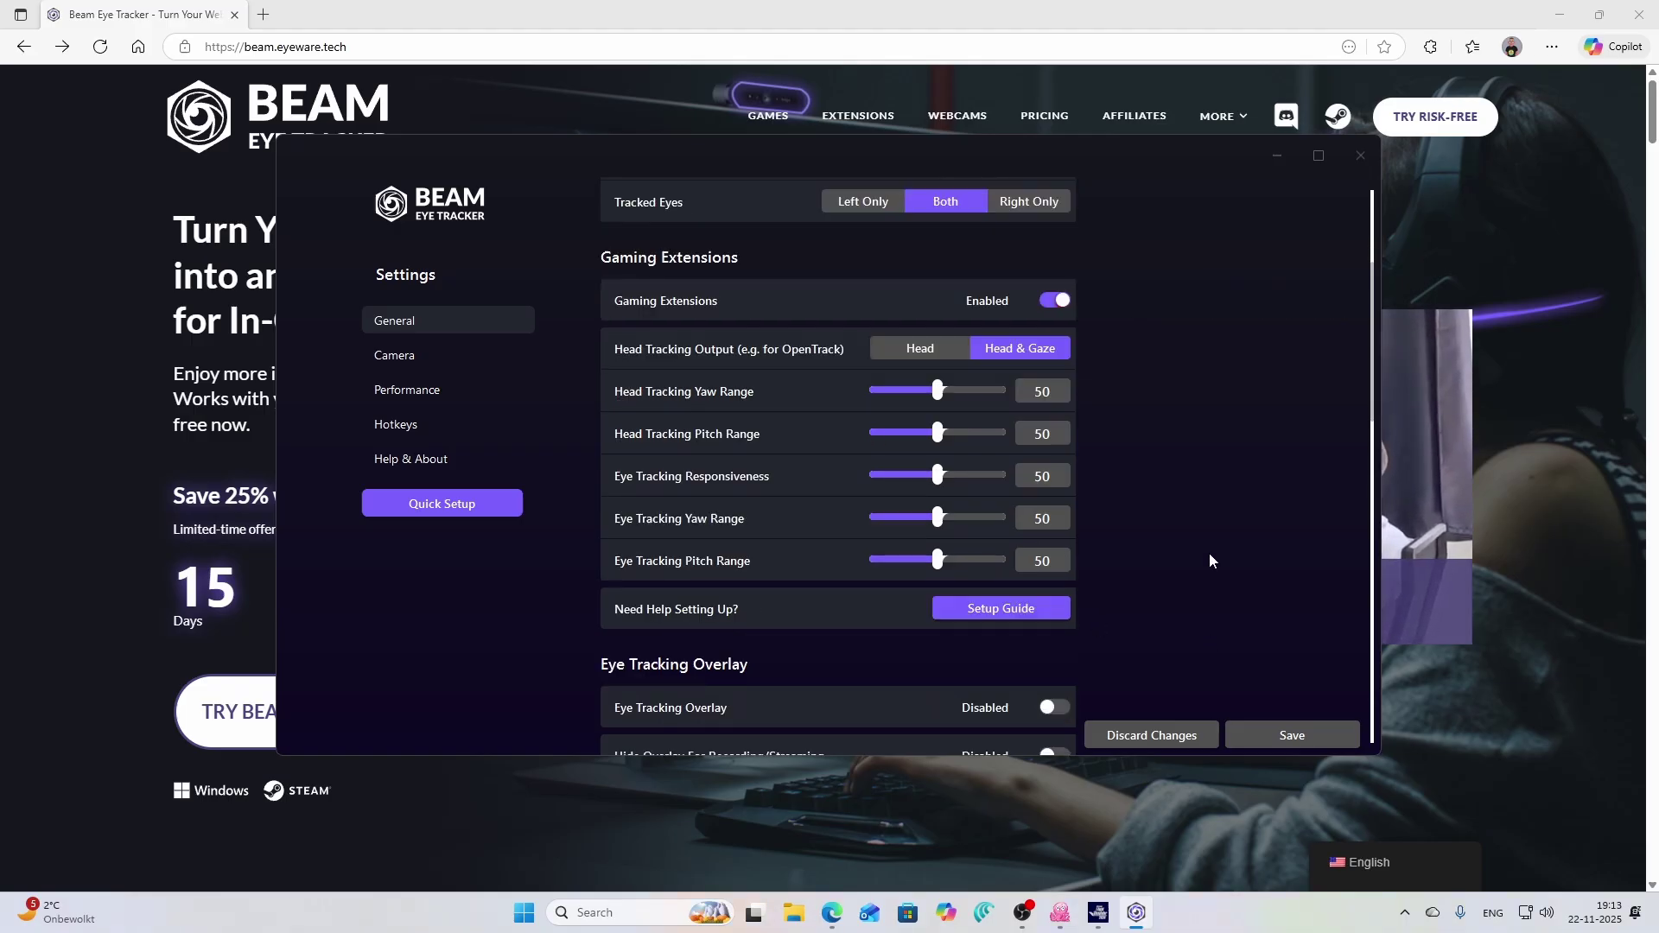
left_click(1045, 610)
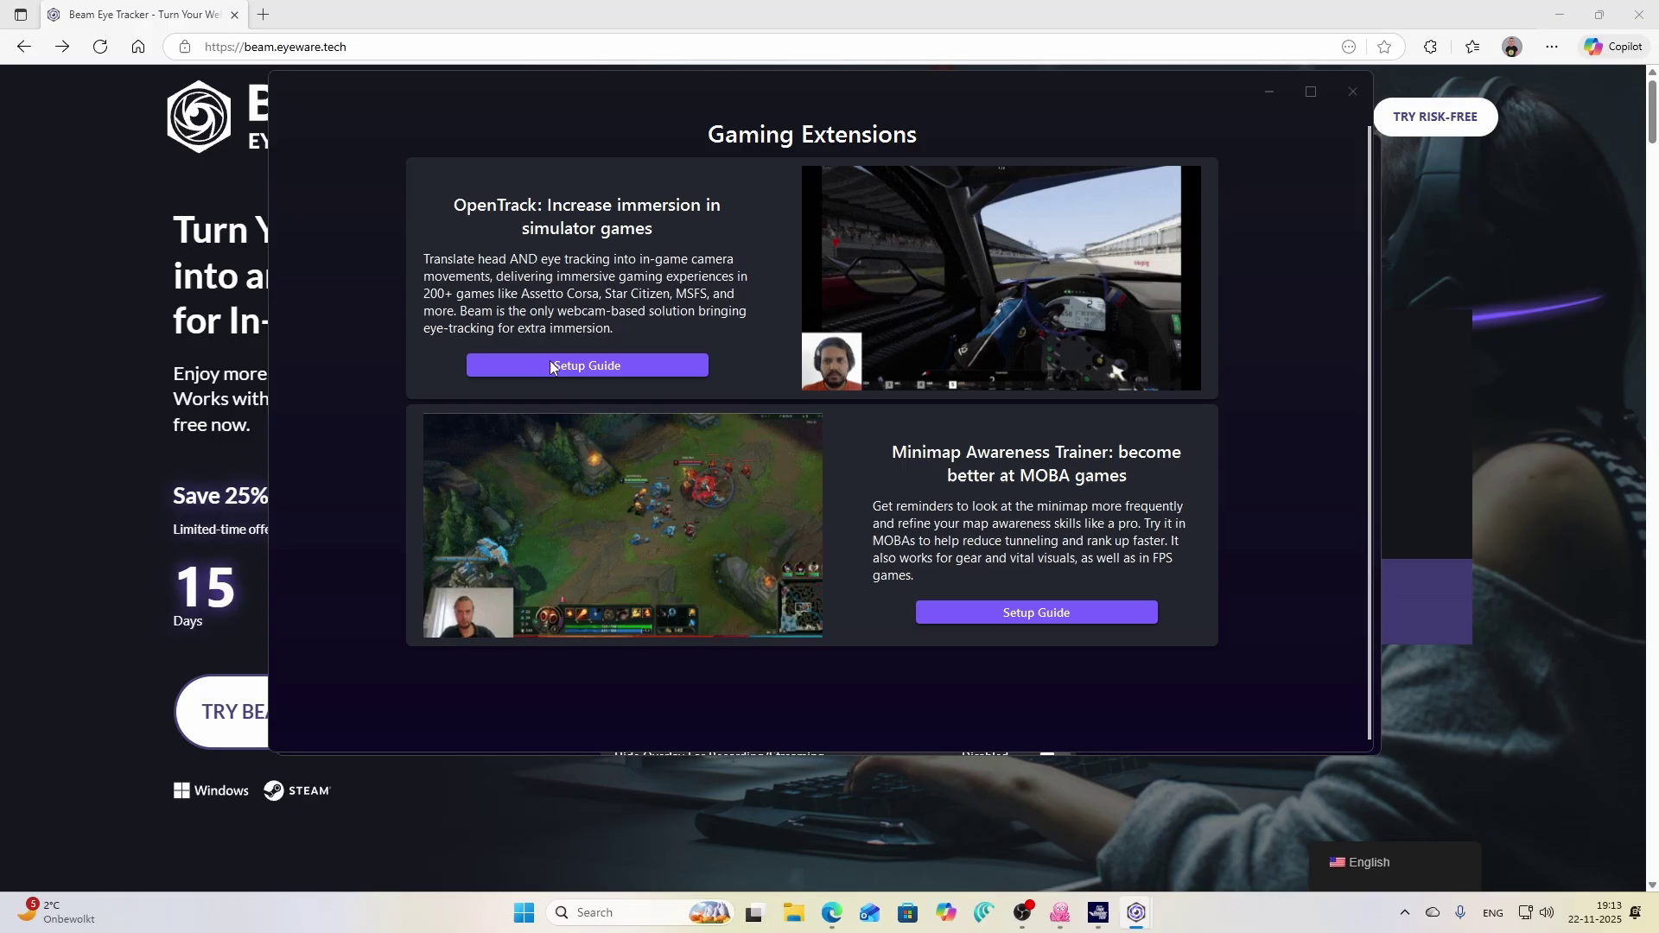
left_click(1353, 95)
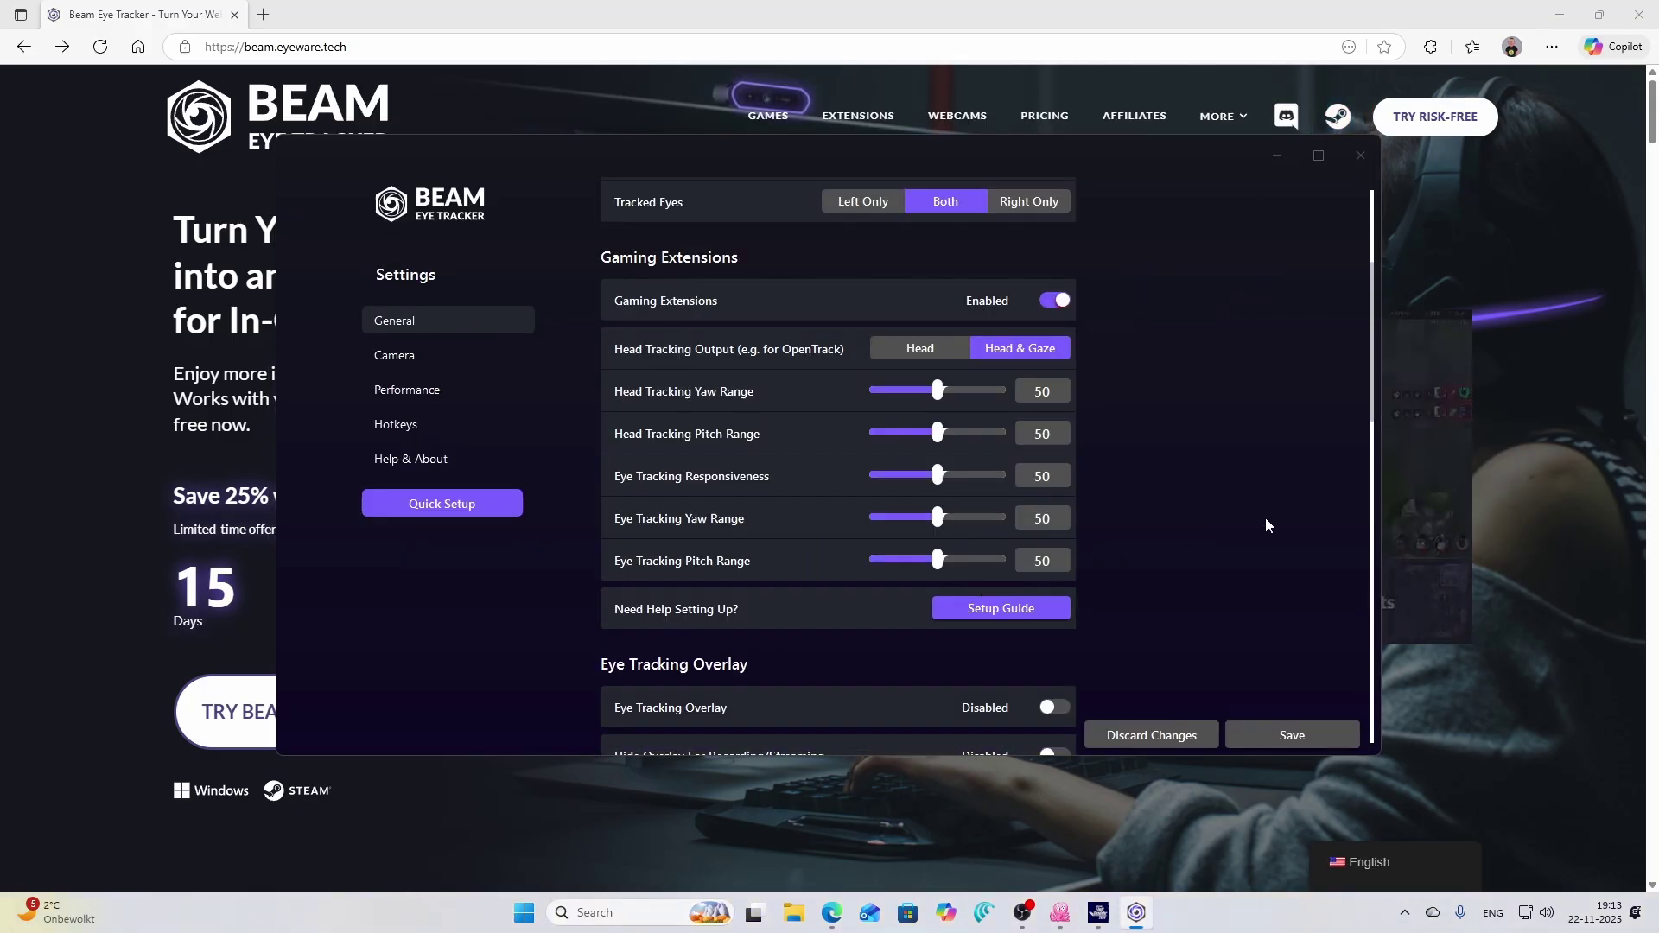
- Examine the Eye Tracking Overlay color, opacity and radius settings and the Multi-Screen Pointer options
scroll(1265, 516, "down", 3)
scroll(1273, 511, "down", 1)
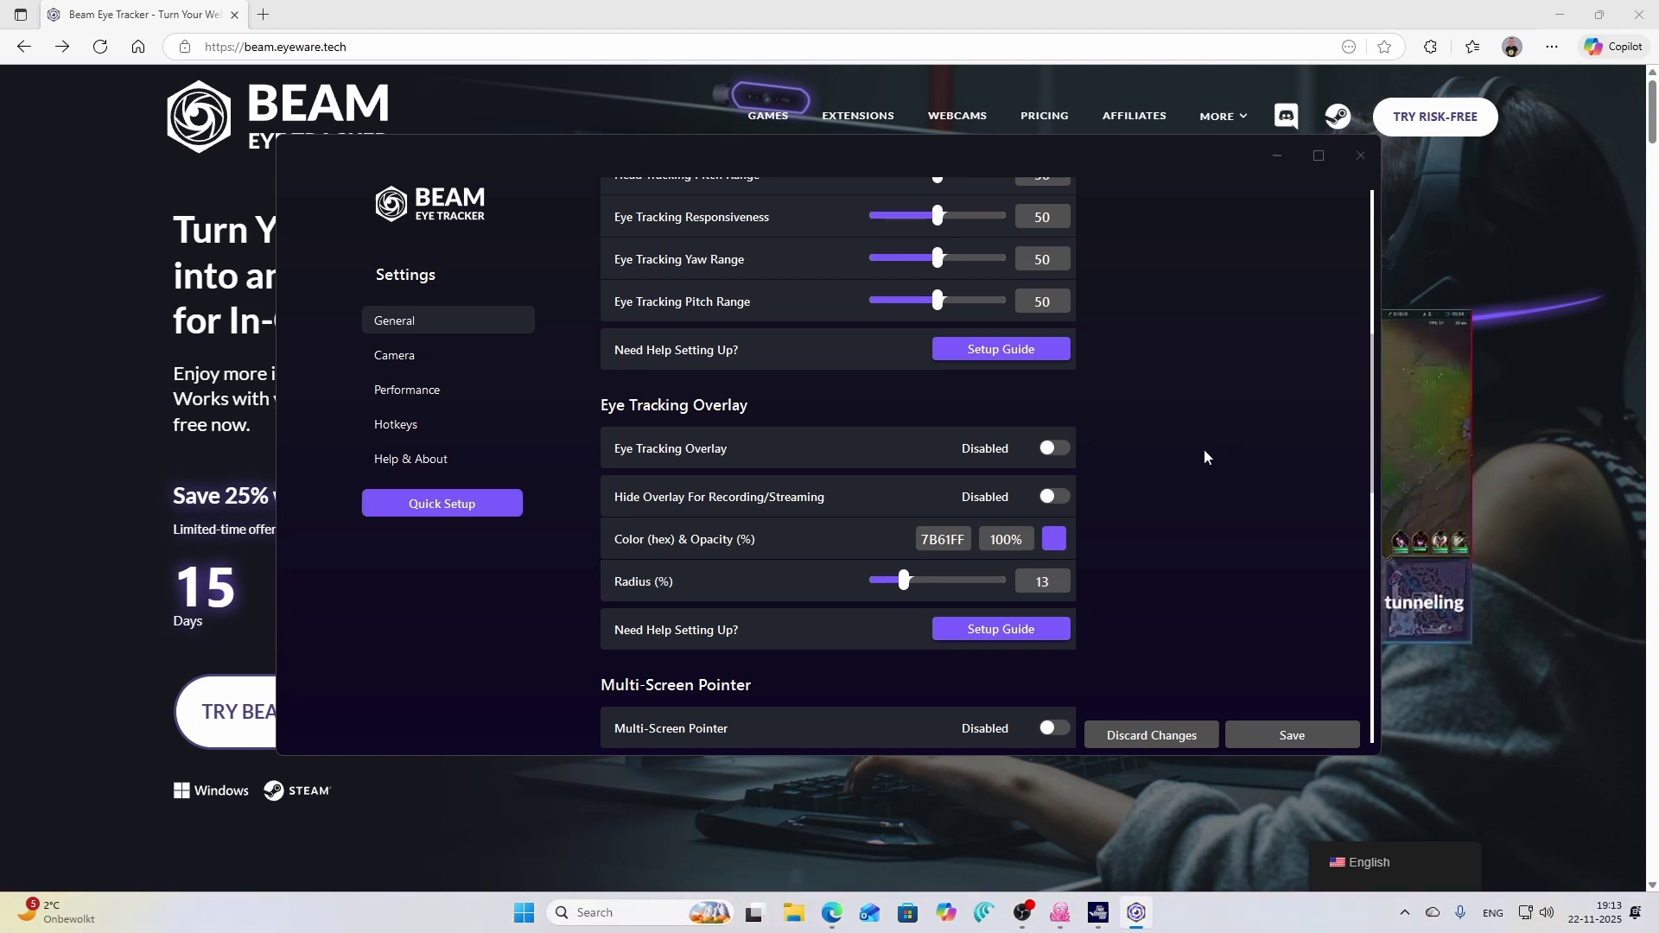
mouse_move(1074, 425)
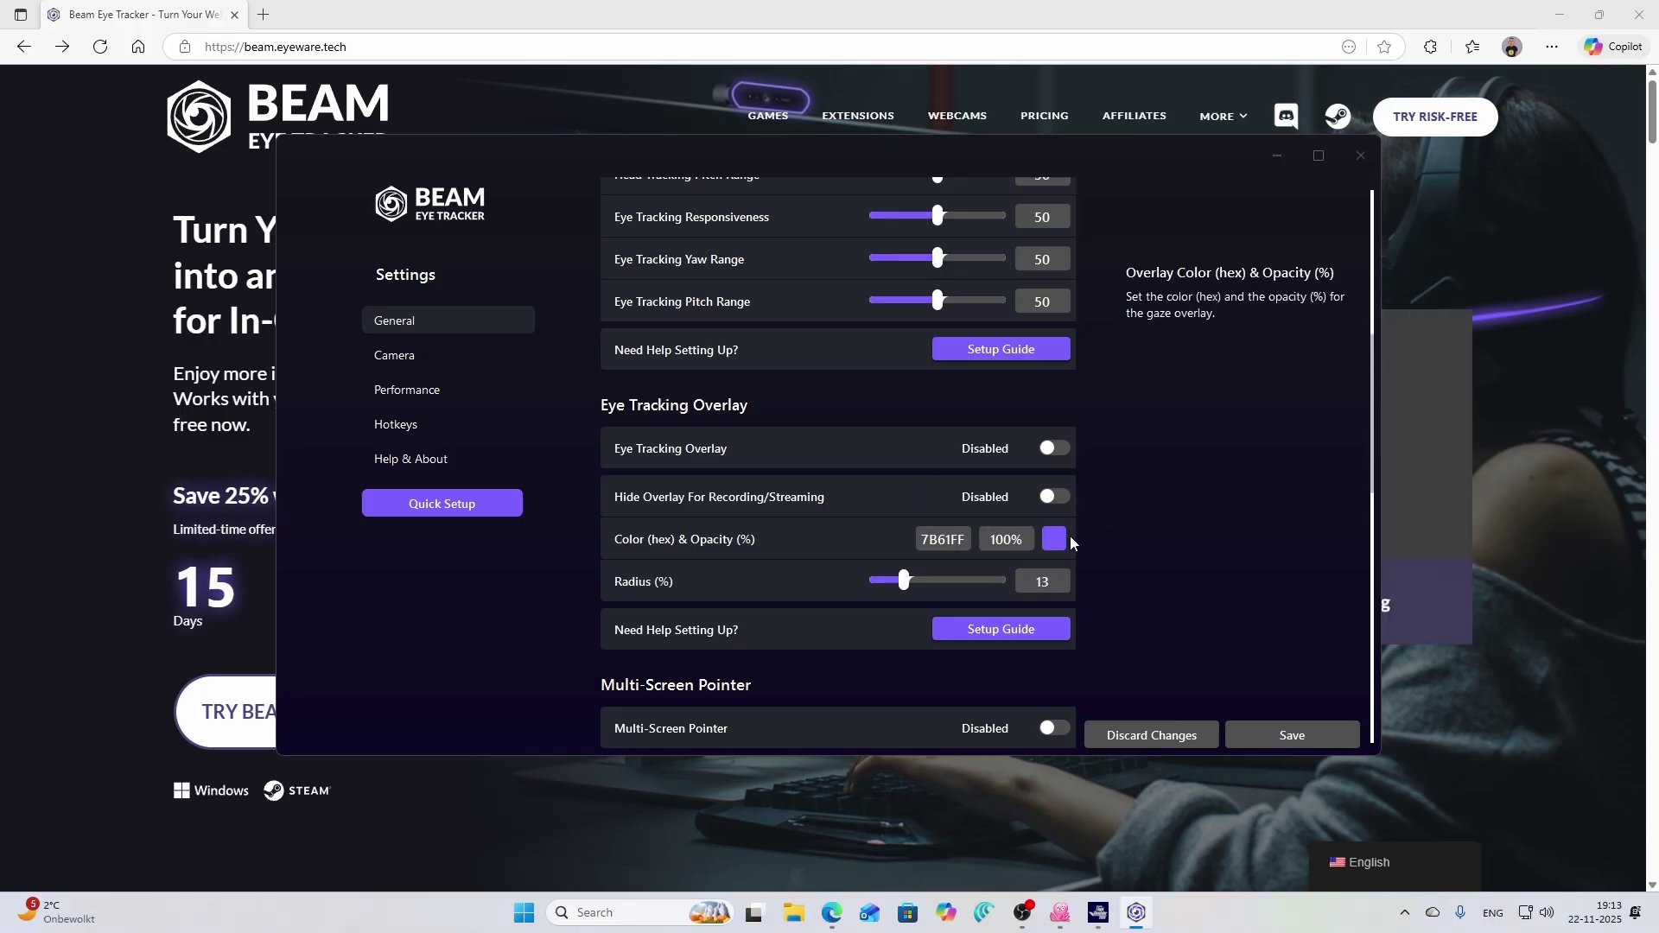
scroll(1218, 549, "down", 1)
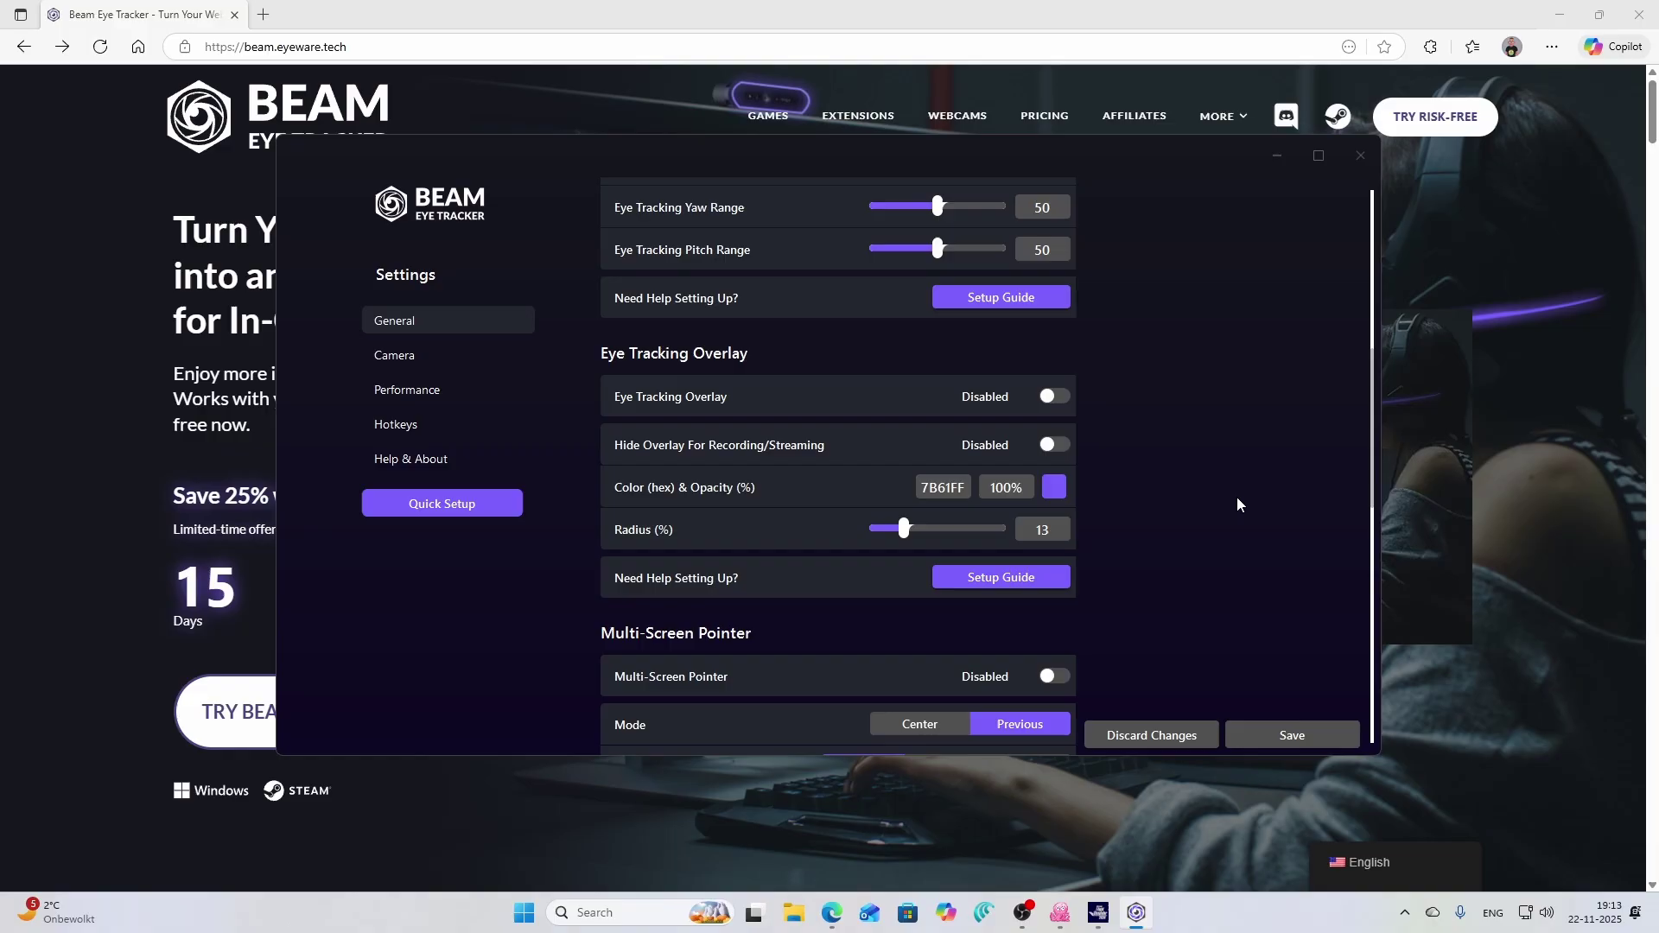
scroll(1241, 484, "down", 2)
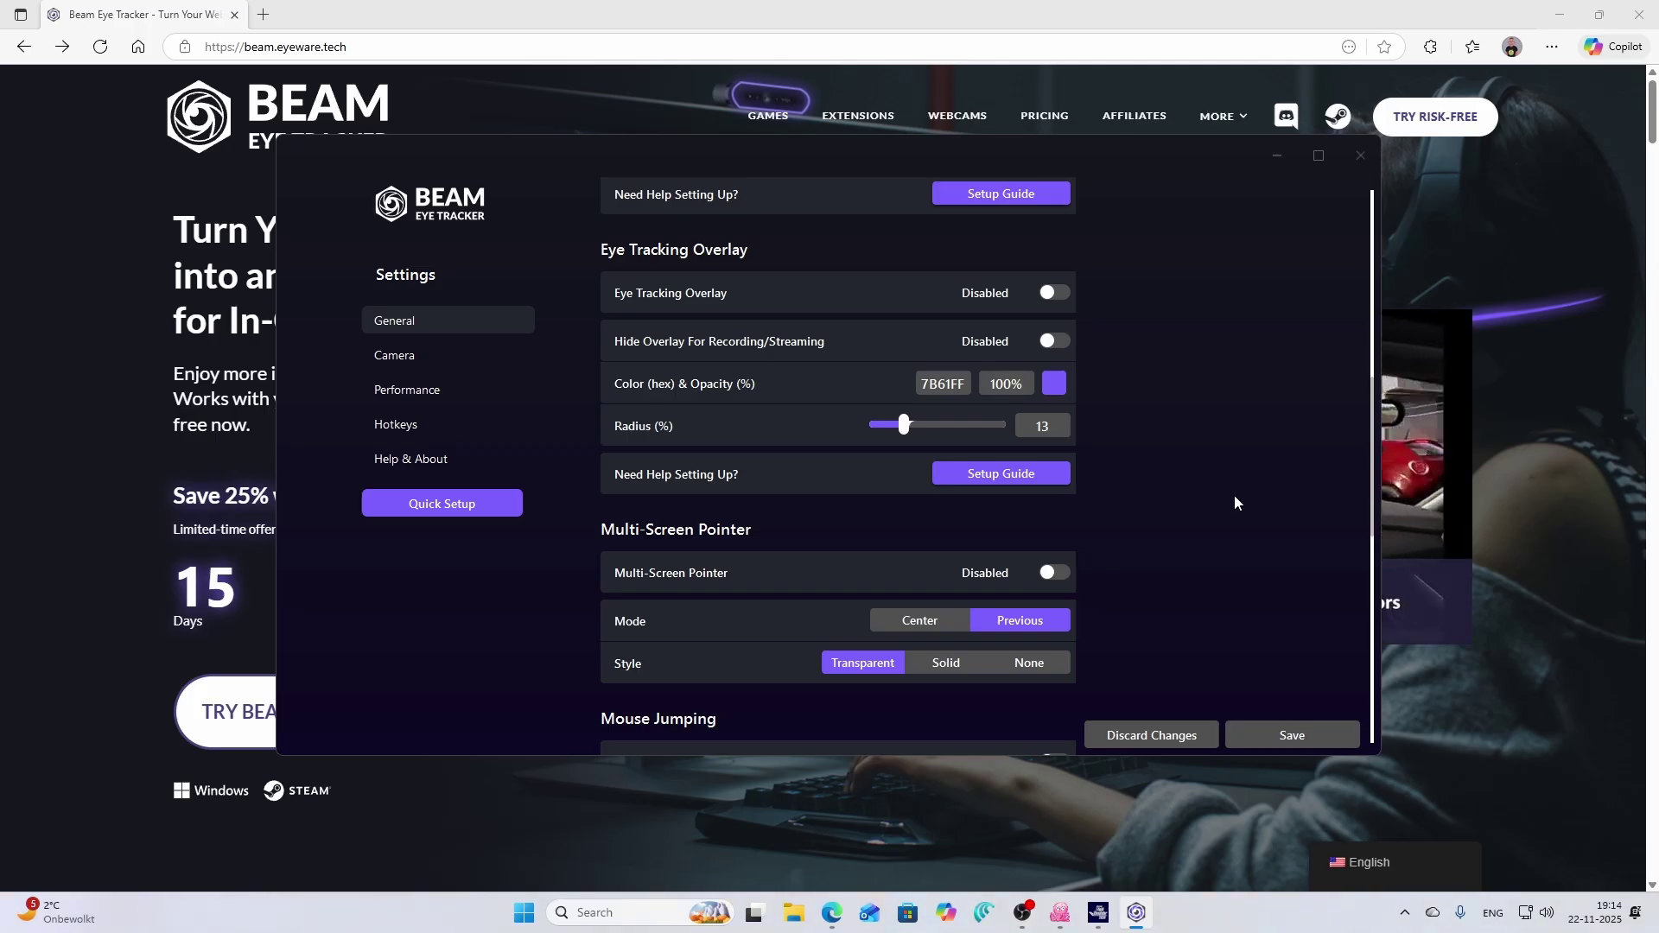
mouse_move(693, 591)
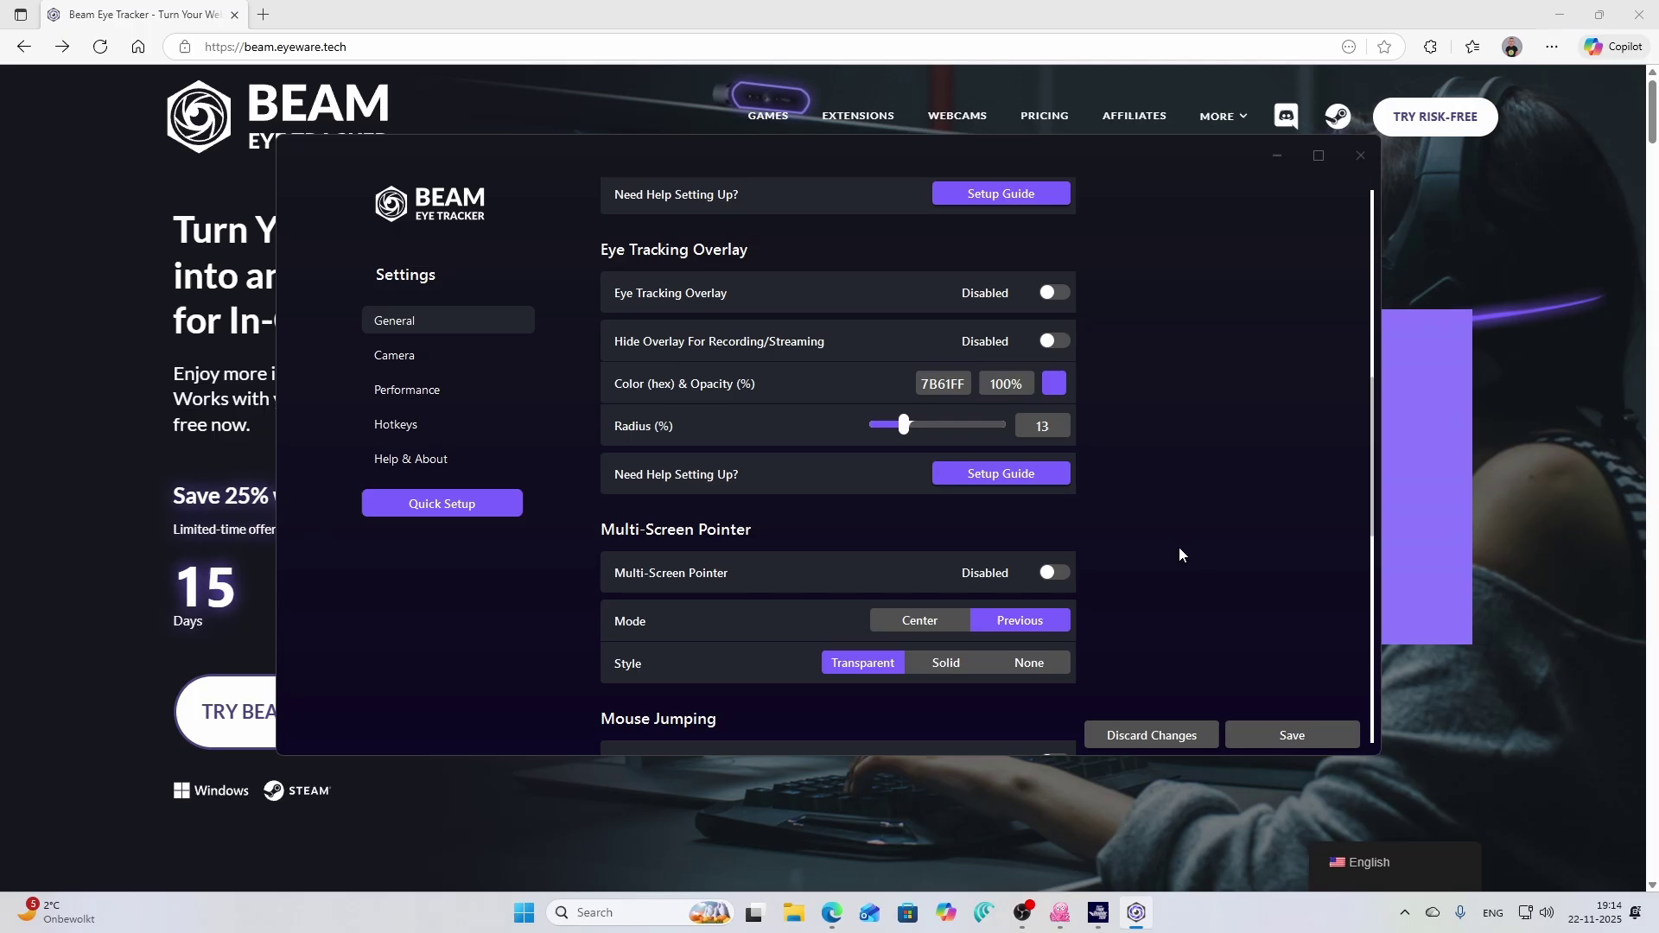
- Review the Mouse Jumping, Presence Detection, Privacy Filter and System settings in the rest of the General page
scroll(1193, 544, "down", 2)
scroll(1206, 542, "down", 2)
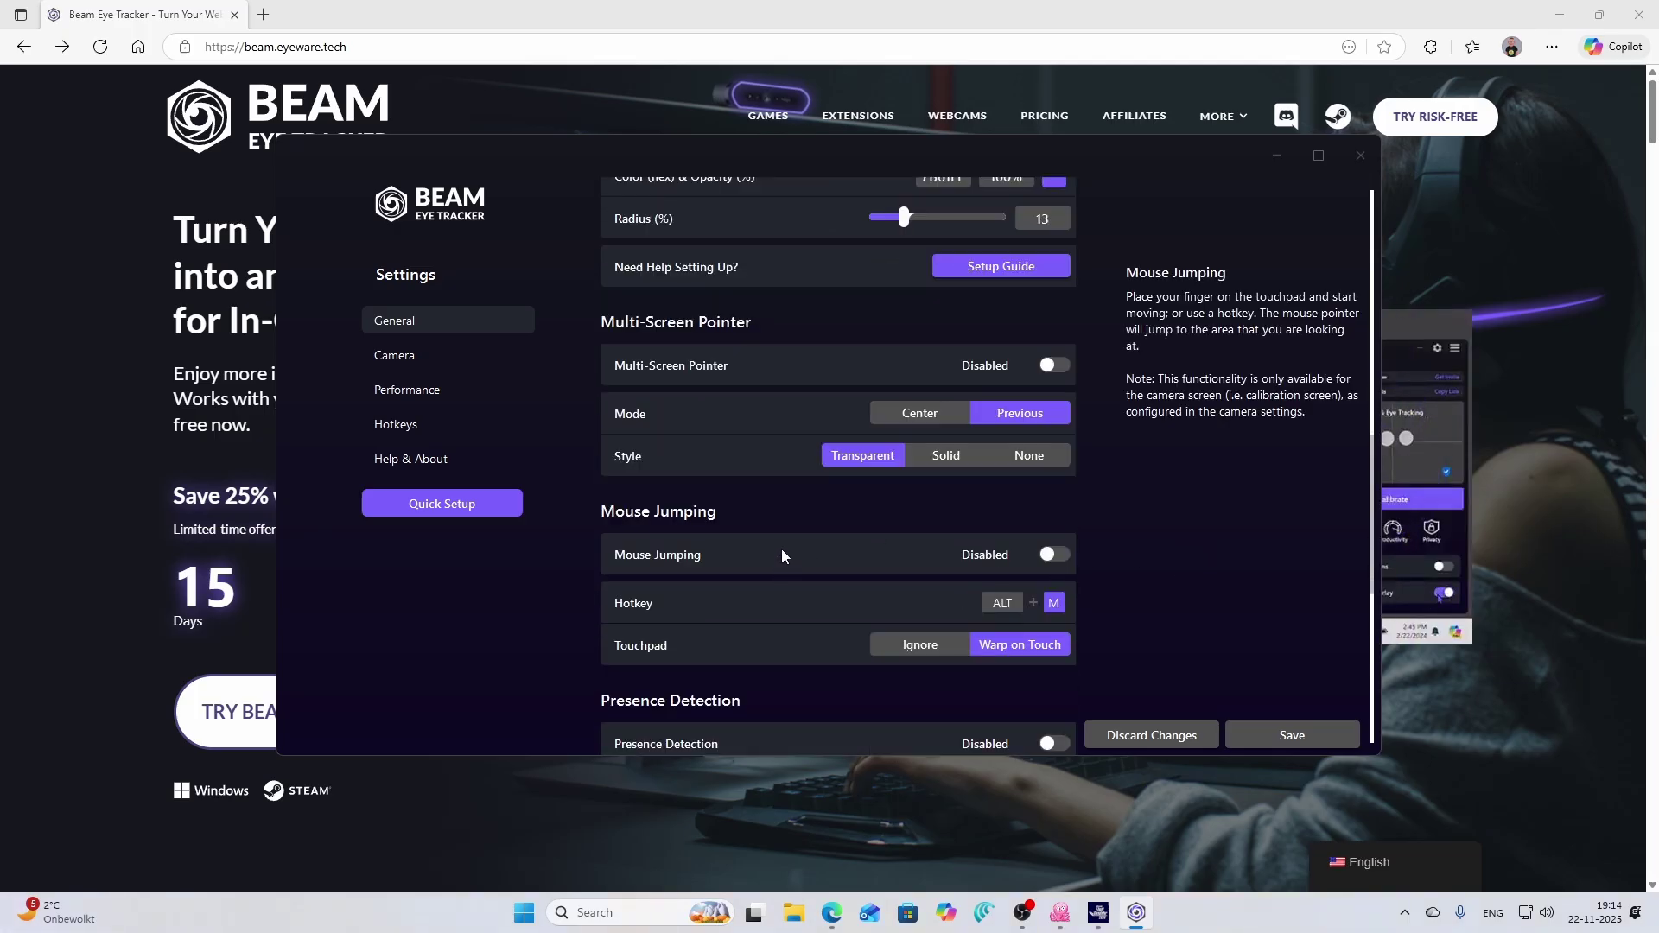
scroll(781, 548, "down", 1)
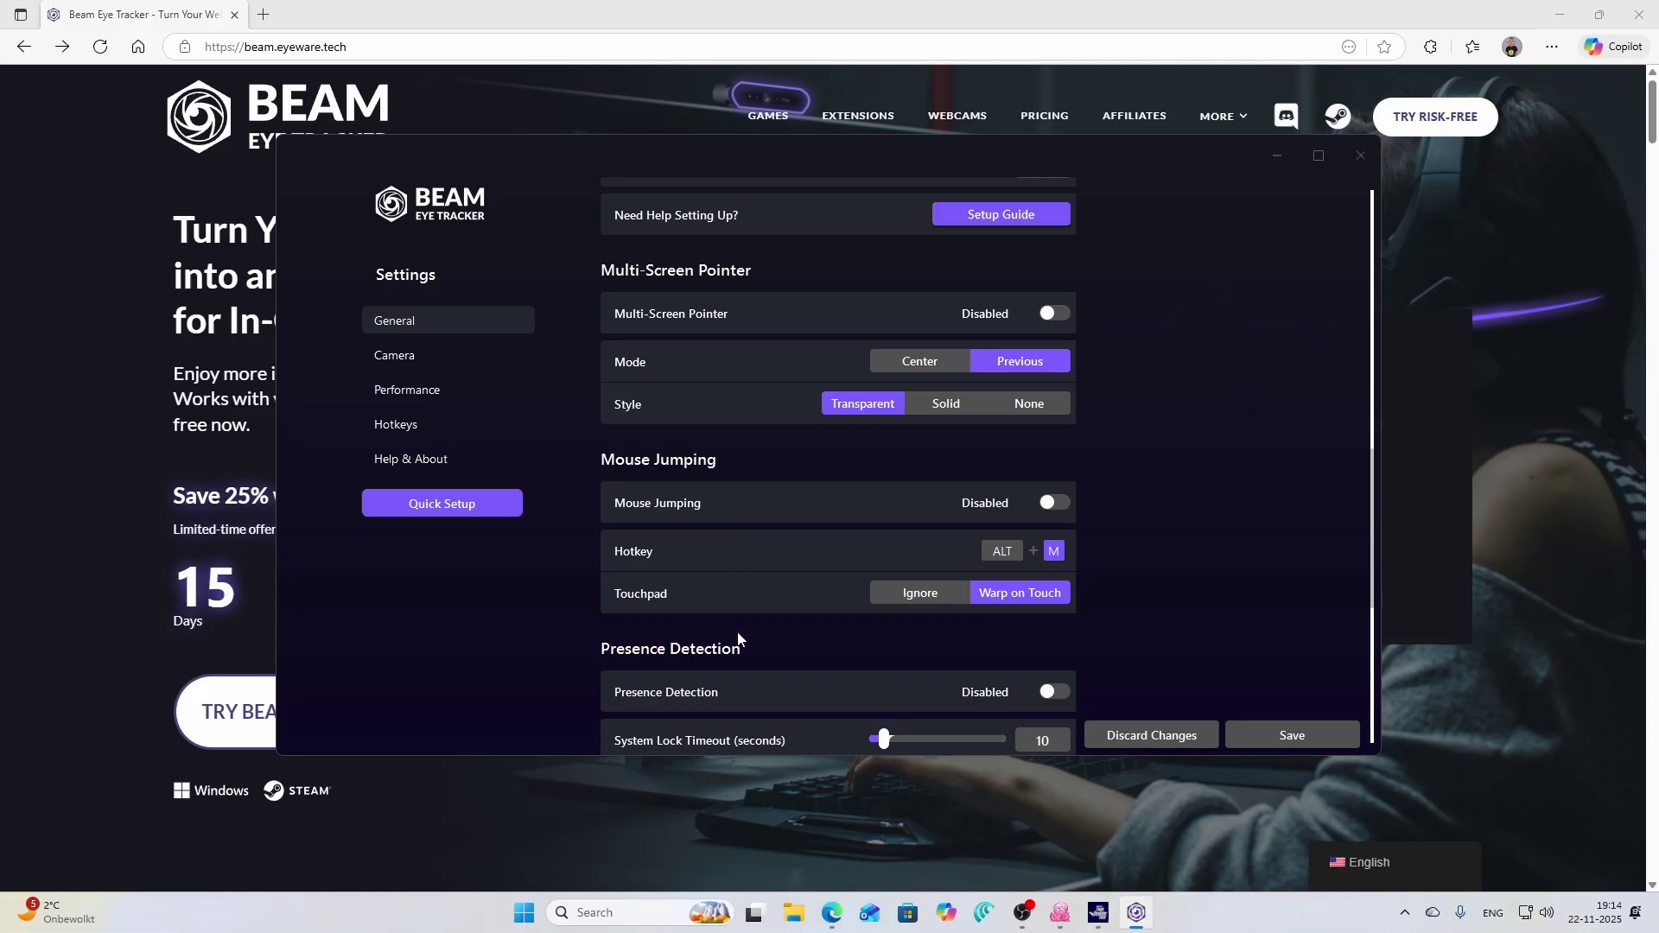
scroll(738, 631, "down", 1)
scroll(773, 609, "down", 2)
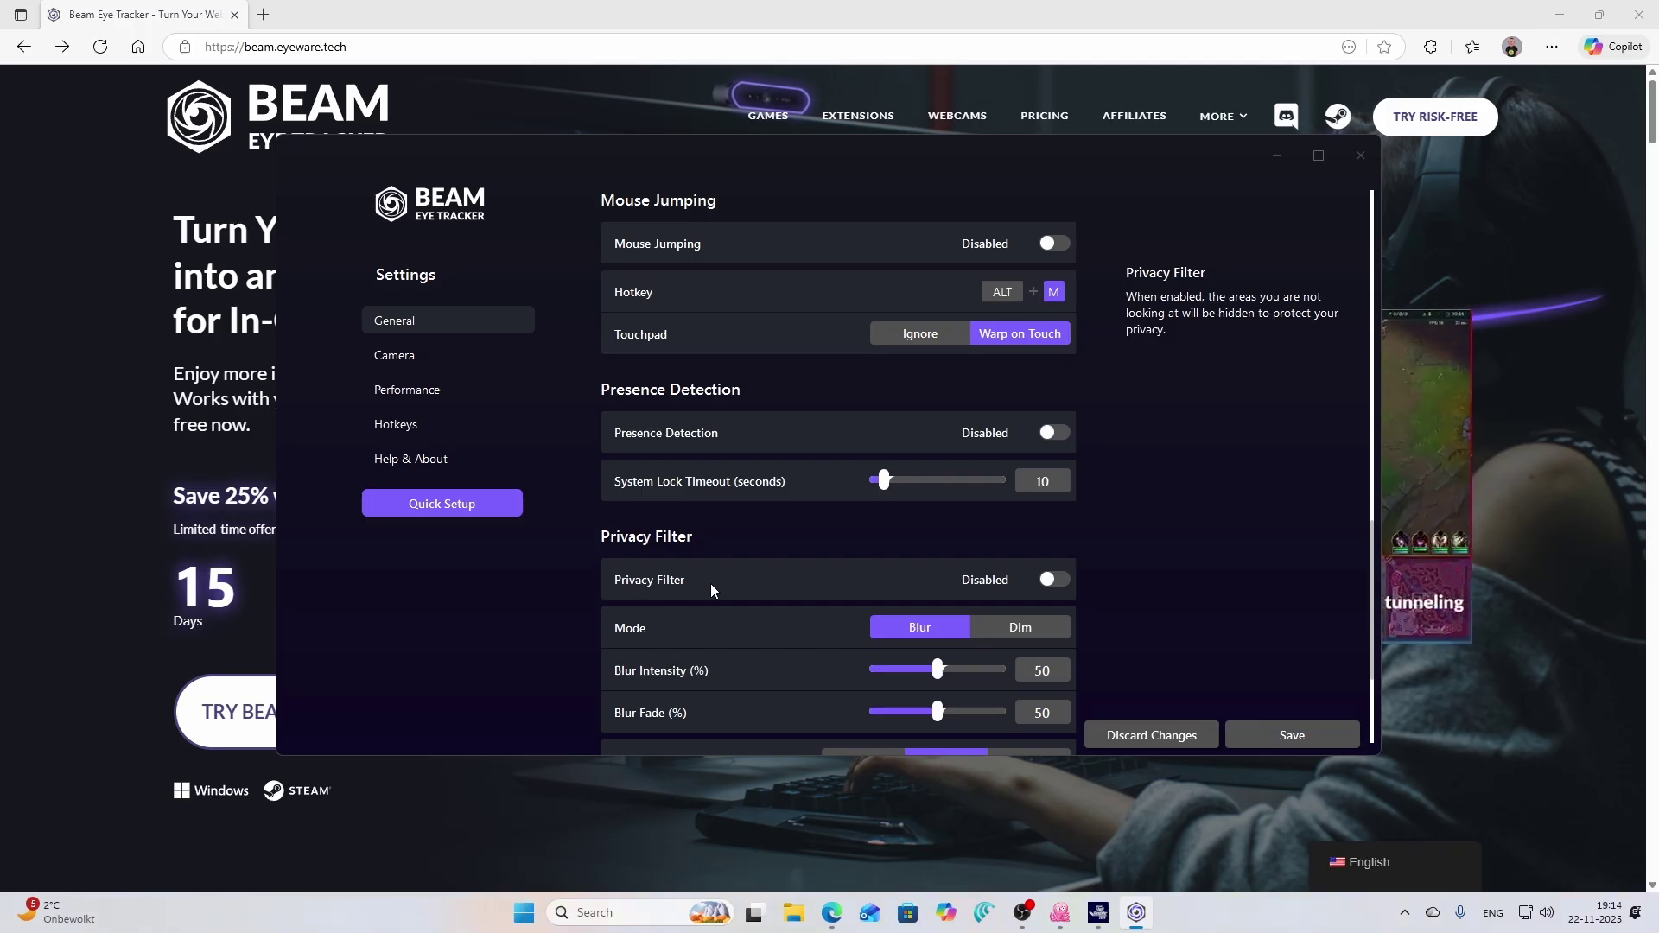
scroll(747, 578, "down", 1)
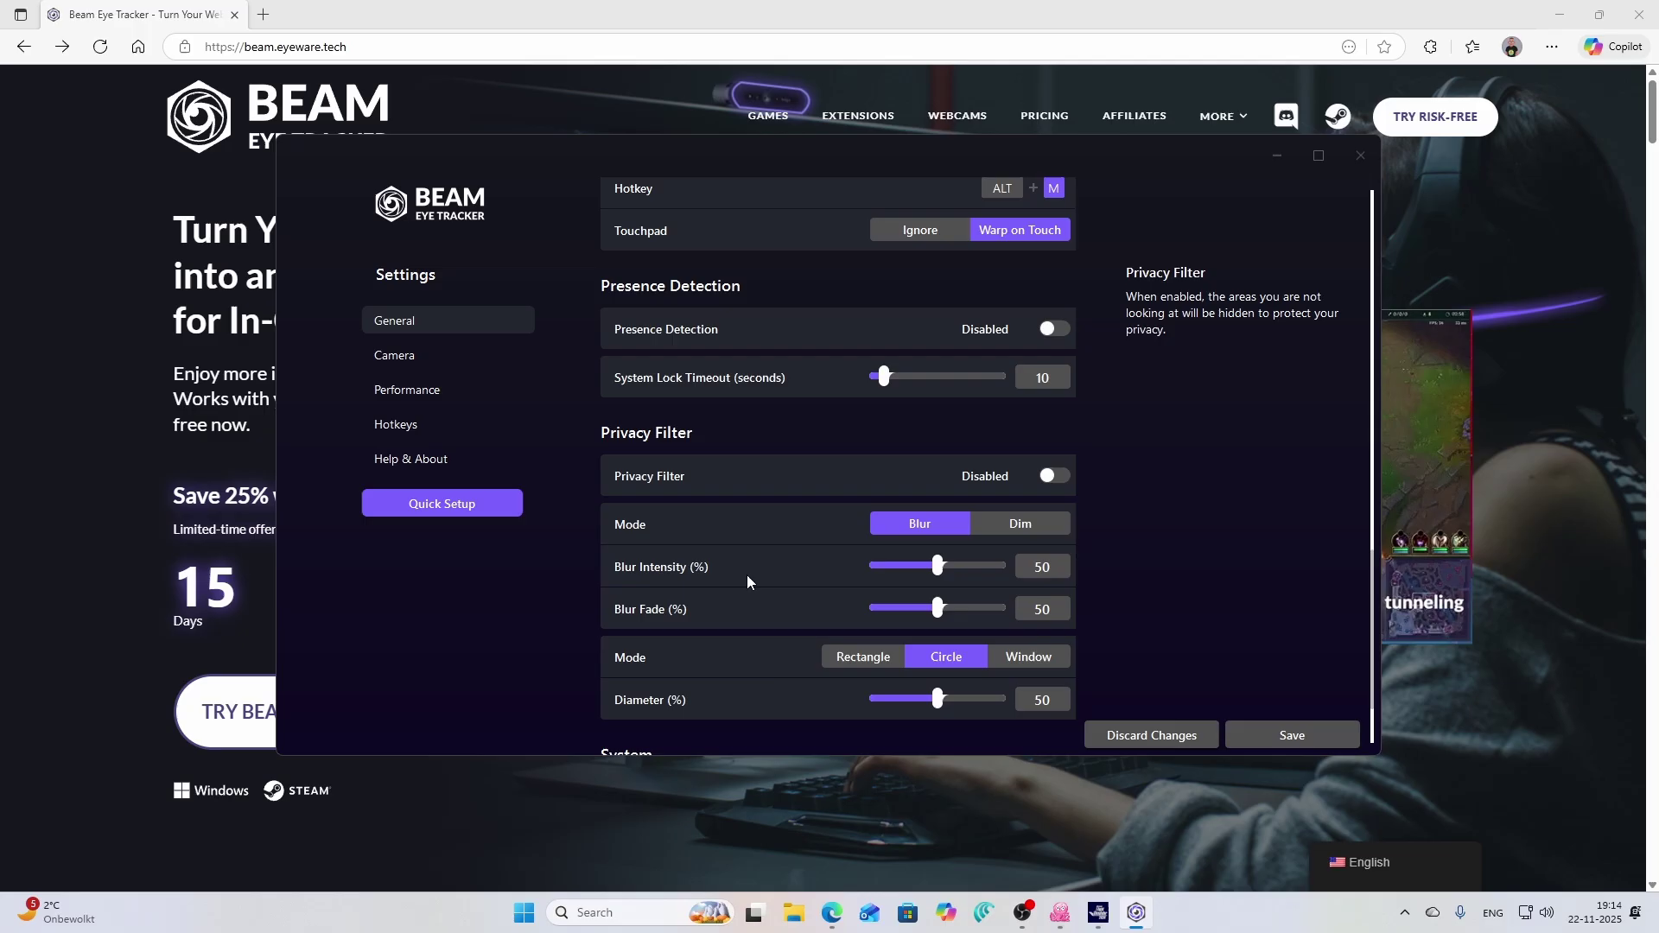
scroll(765, 574, "down", 1)
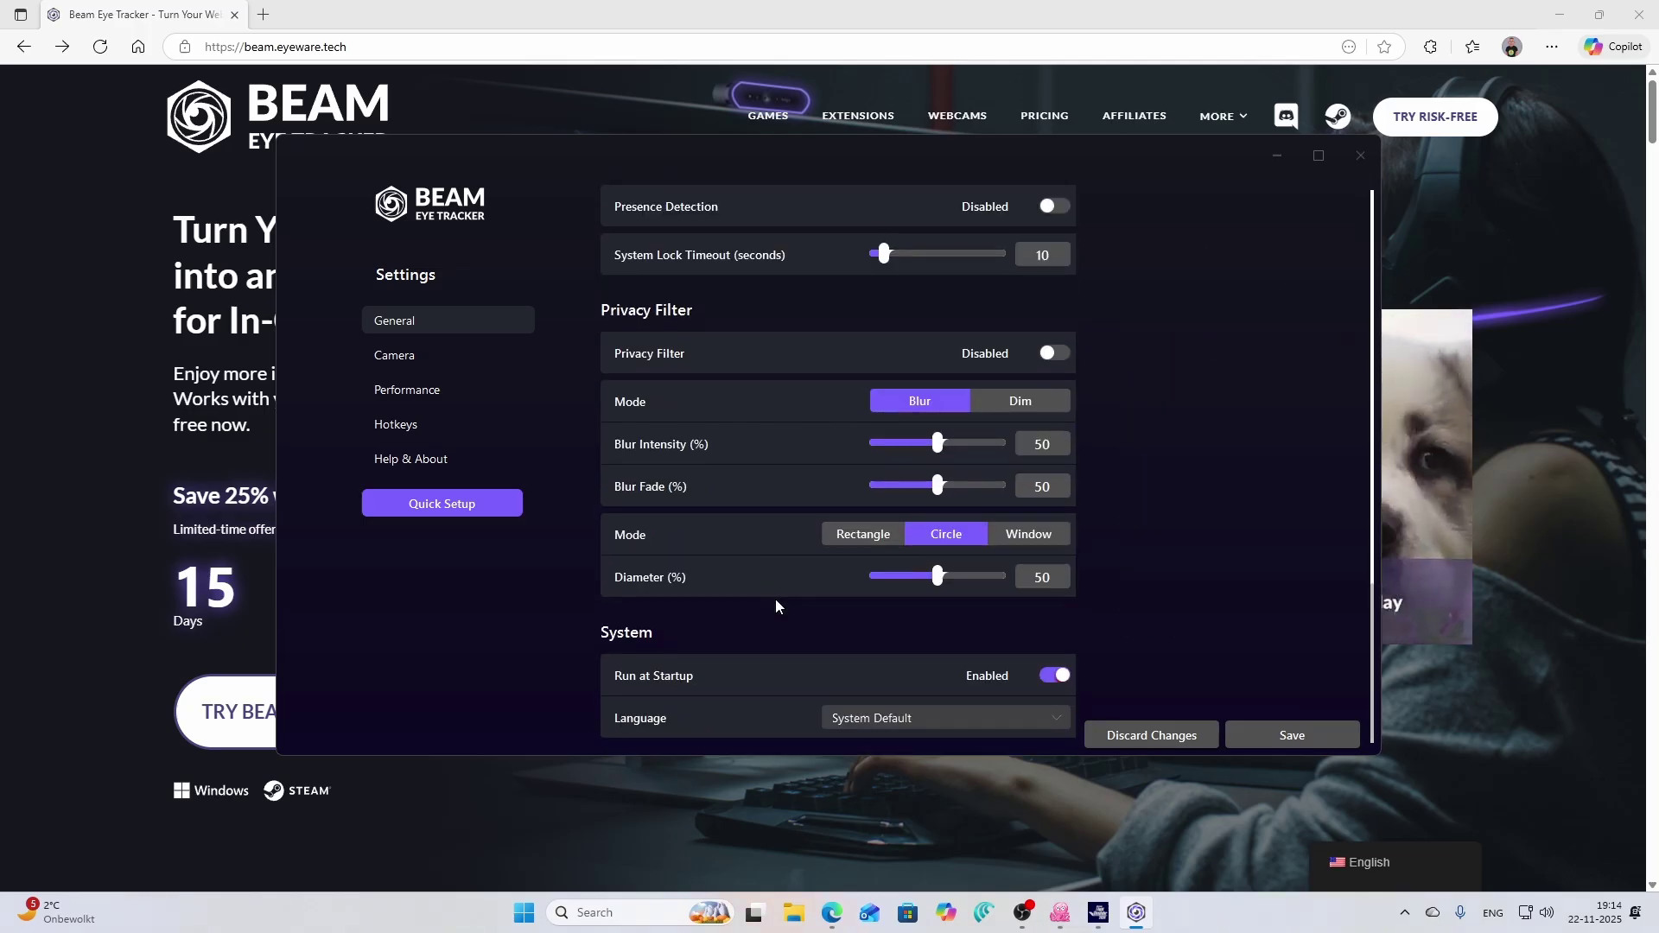
mouse_move(895, 688)
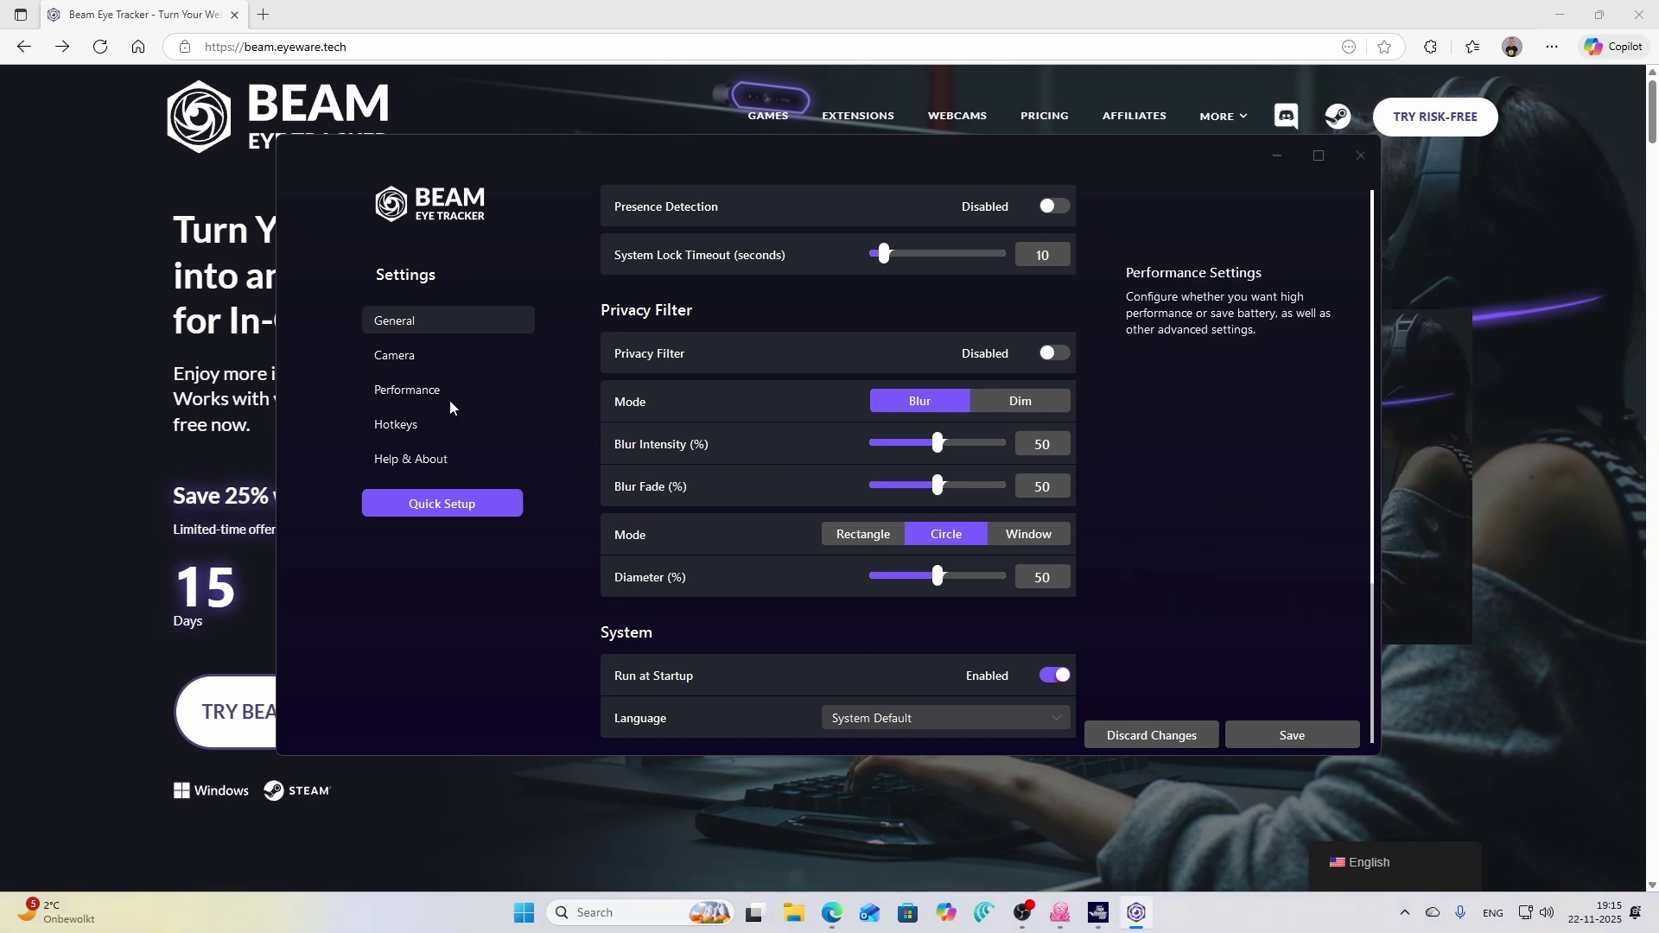
- Inspect the Camera settings for the input device and look through the available resolution and framerate choices without changing them
left_click(400, 354)
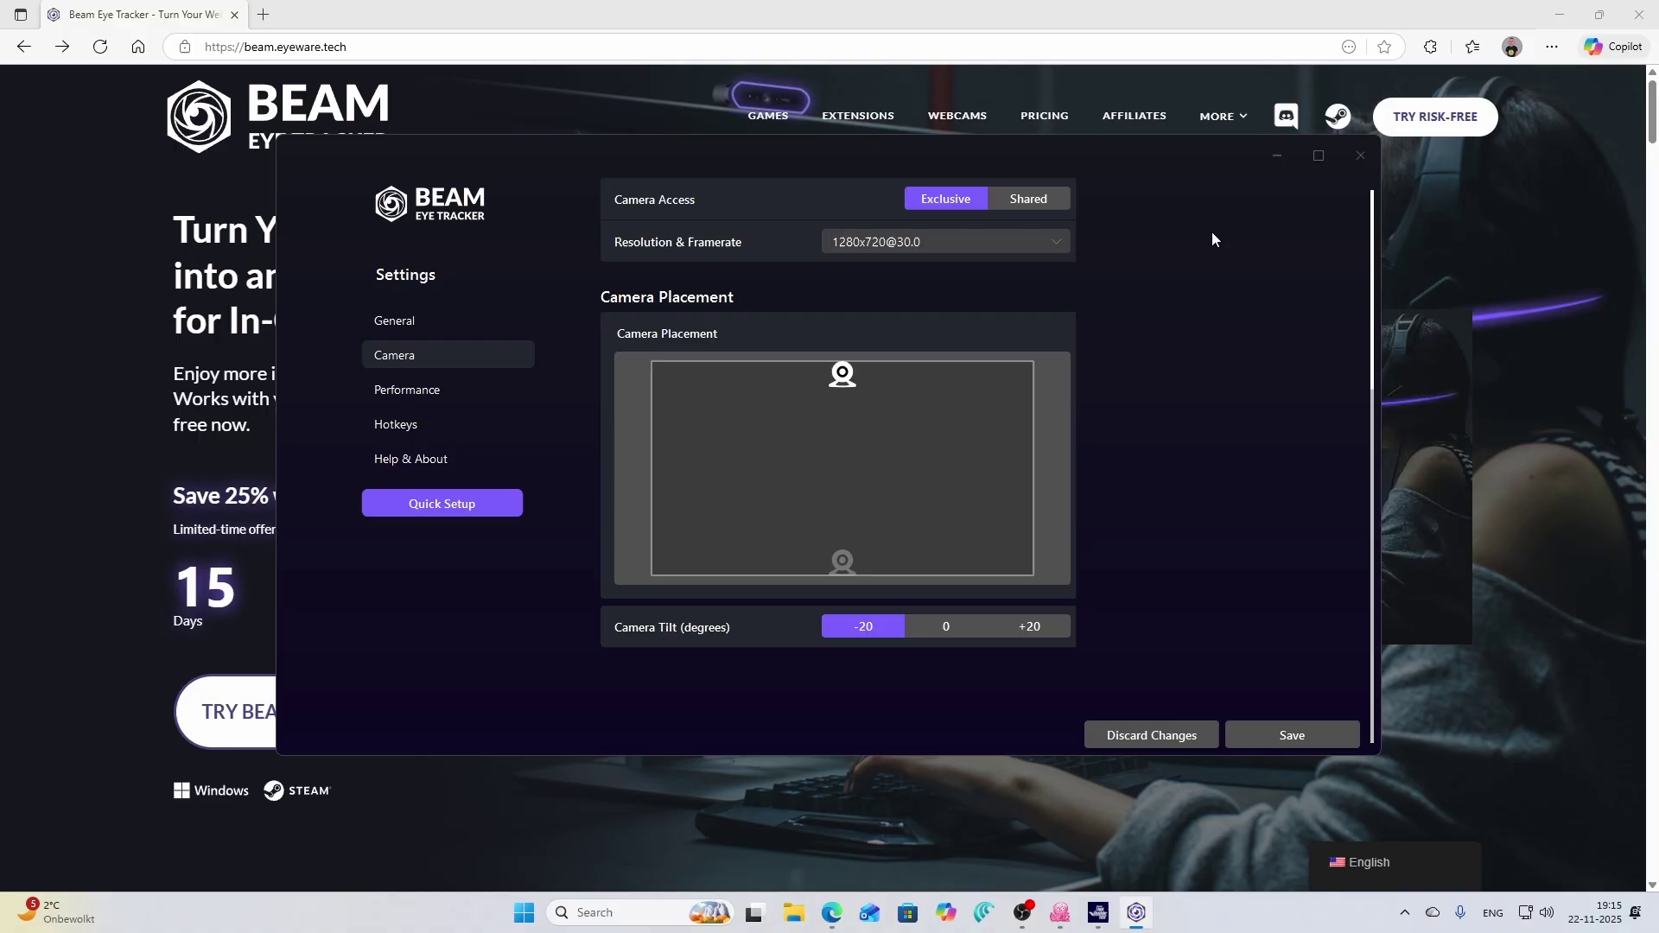
scroll(1211, 232, "up", 2)
scroll(1232, 274, "up", 2)
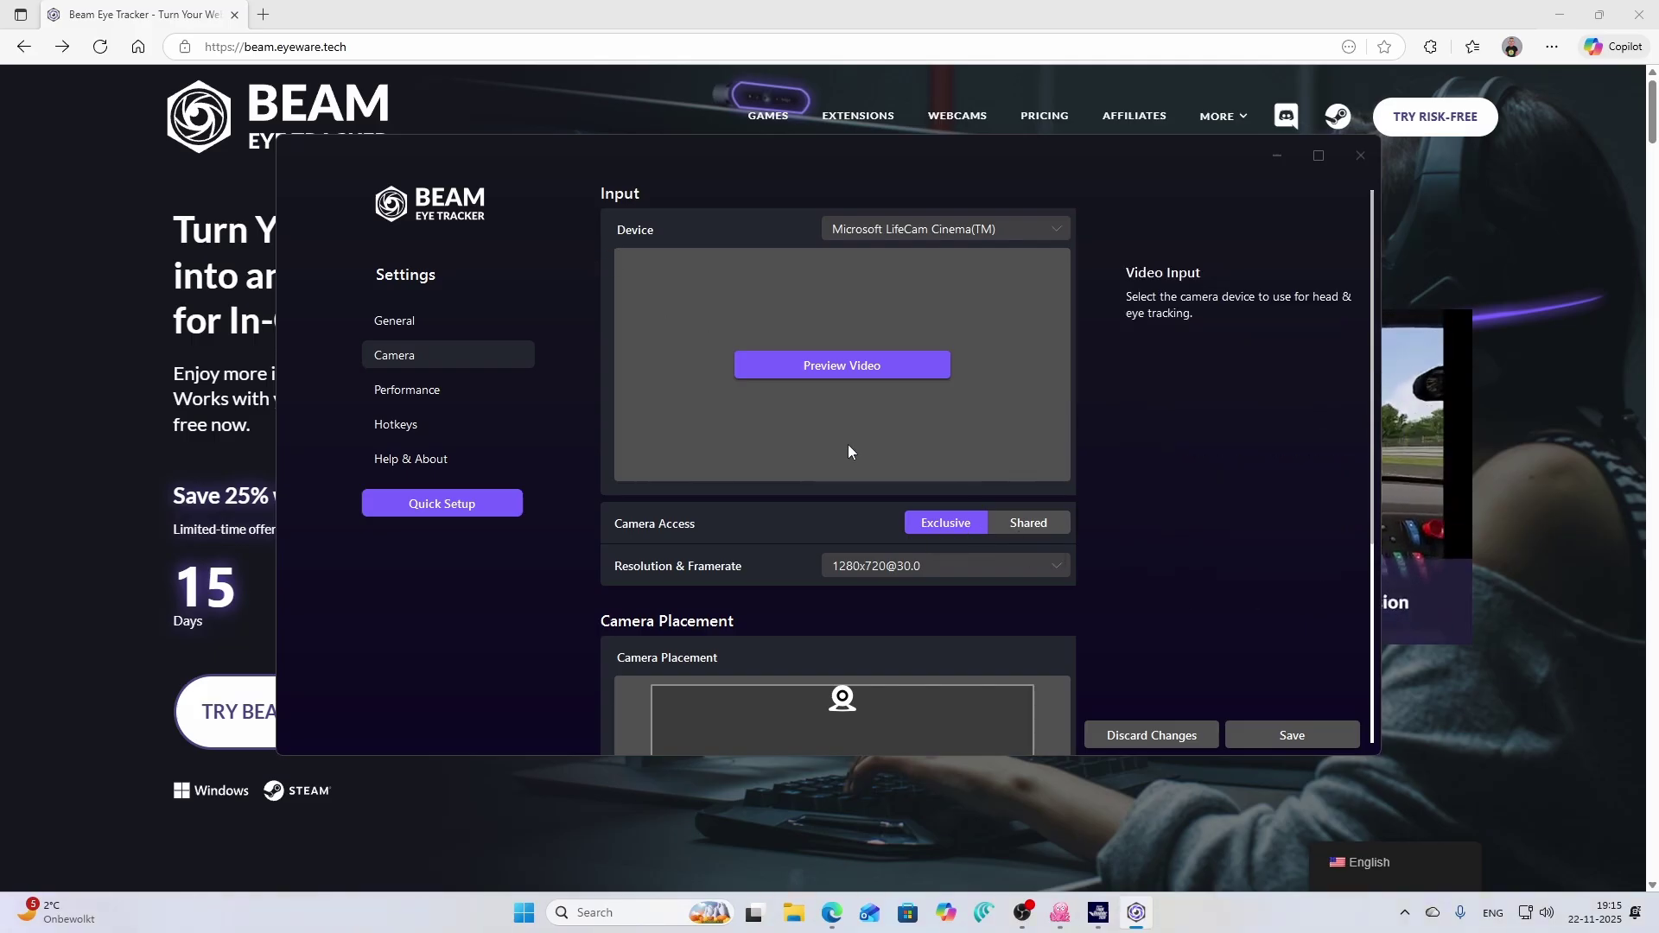
left_click(899, 565)
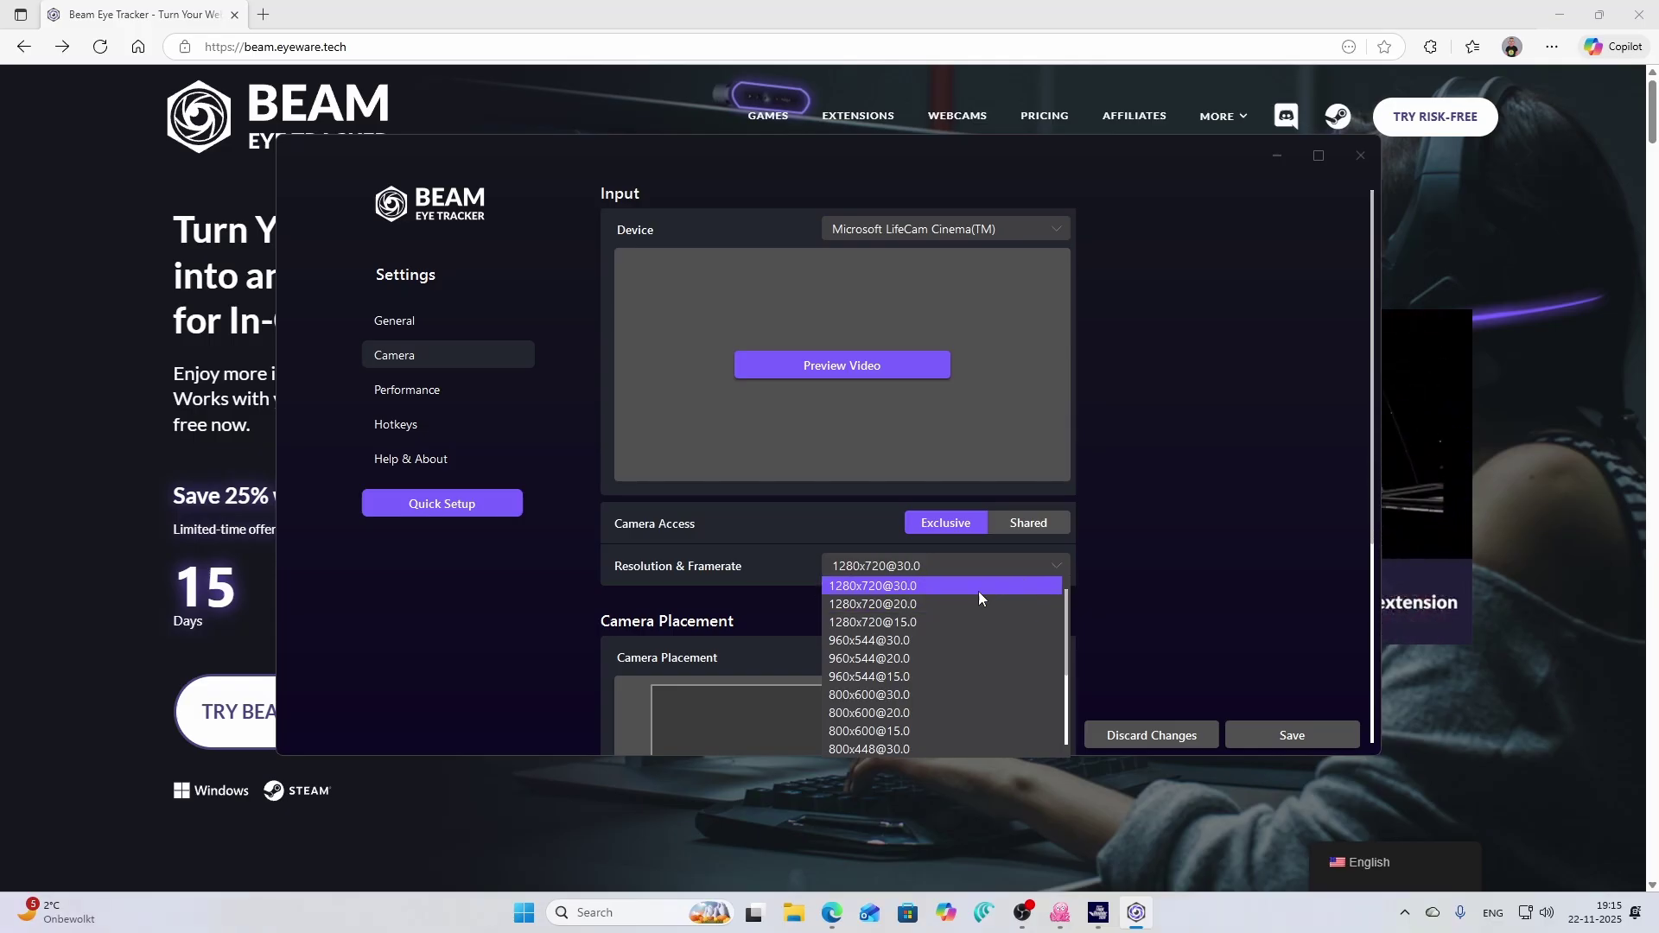
left_click(1095, 544)
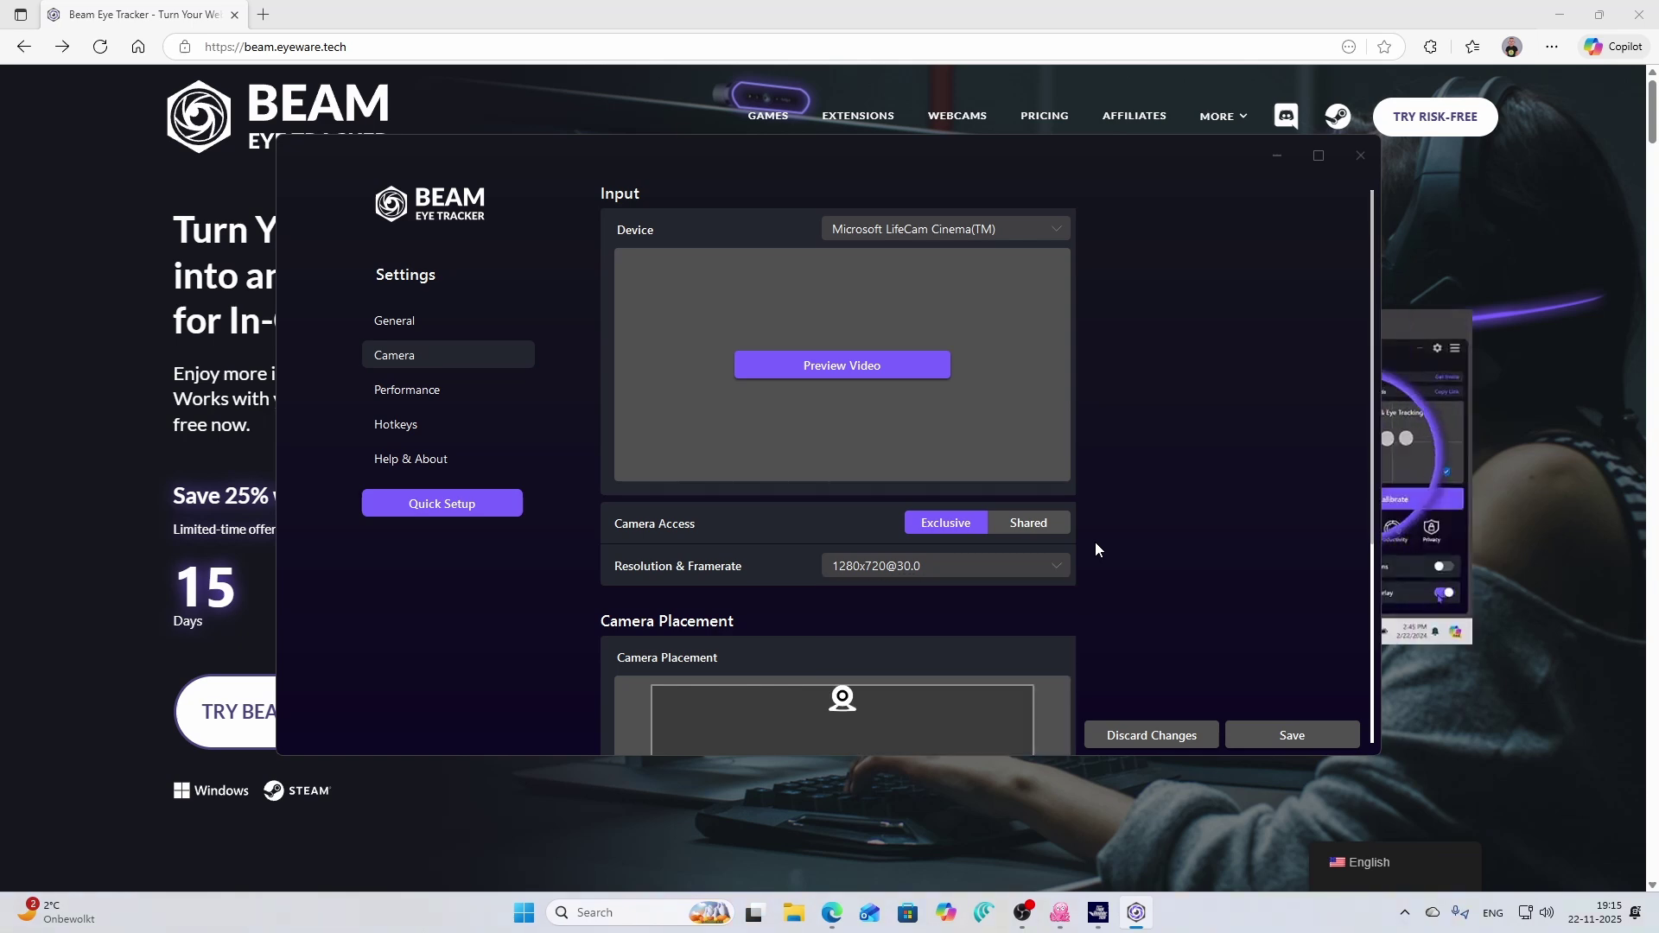
- Examine the camera placement diagram and the camera tilt options
scroll(1112, 574, "down", 3)
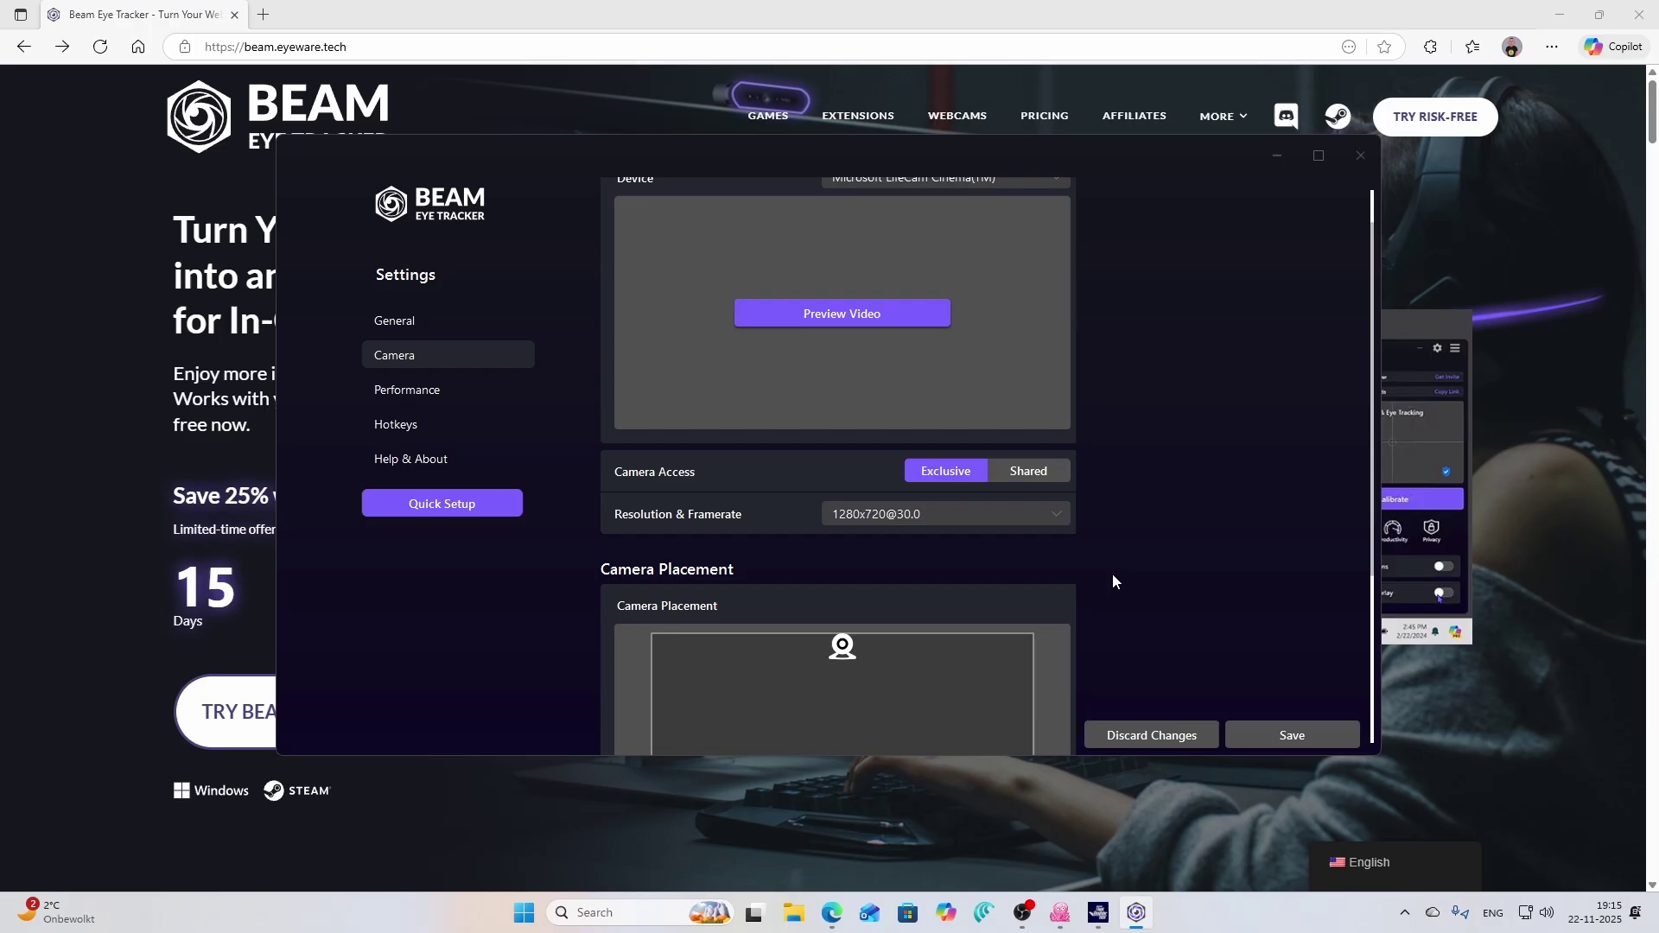
scroll(1112, 573, "down", 1)
scroll(1112, 573, "down", 1)
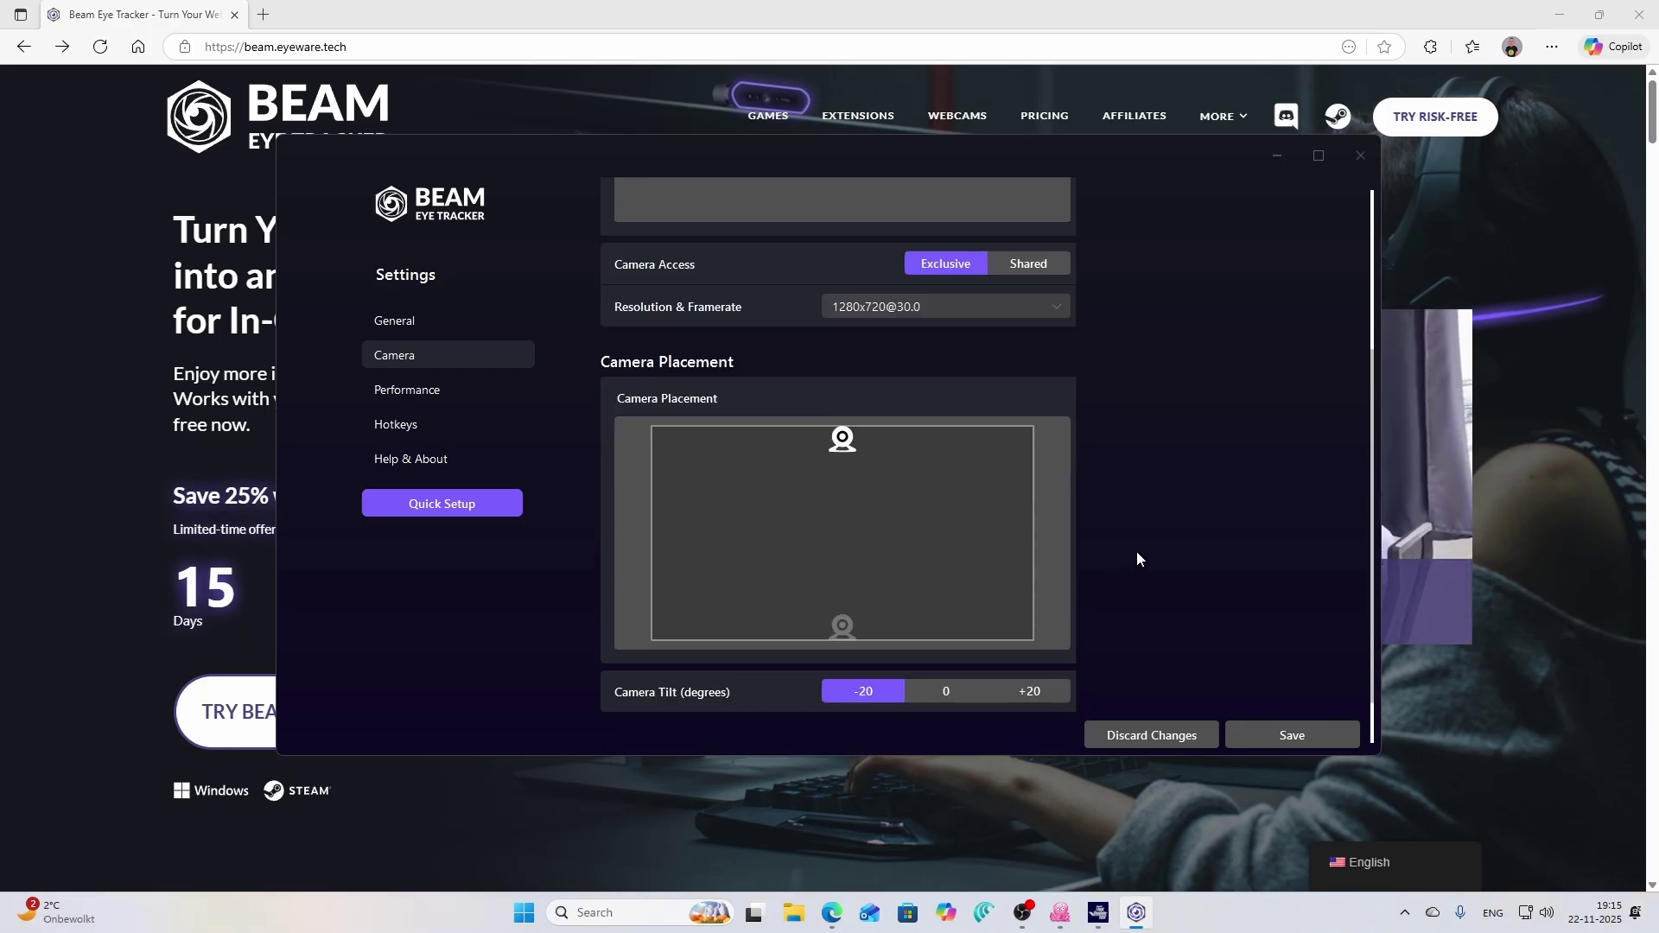
mouse_move(862, 499)
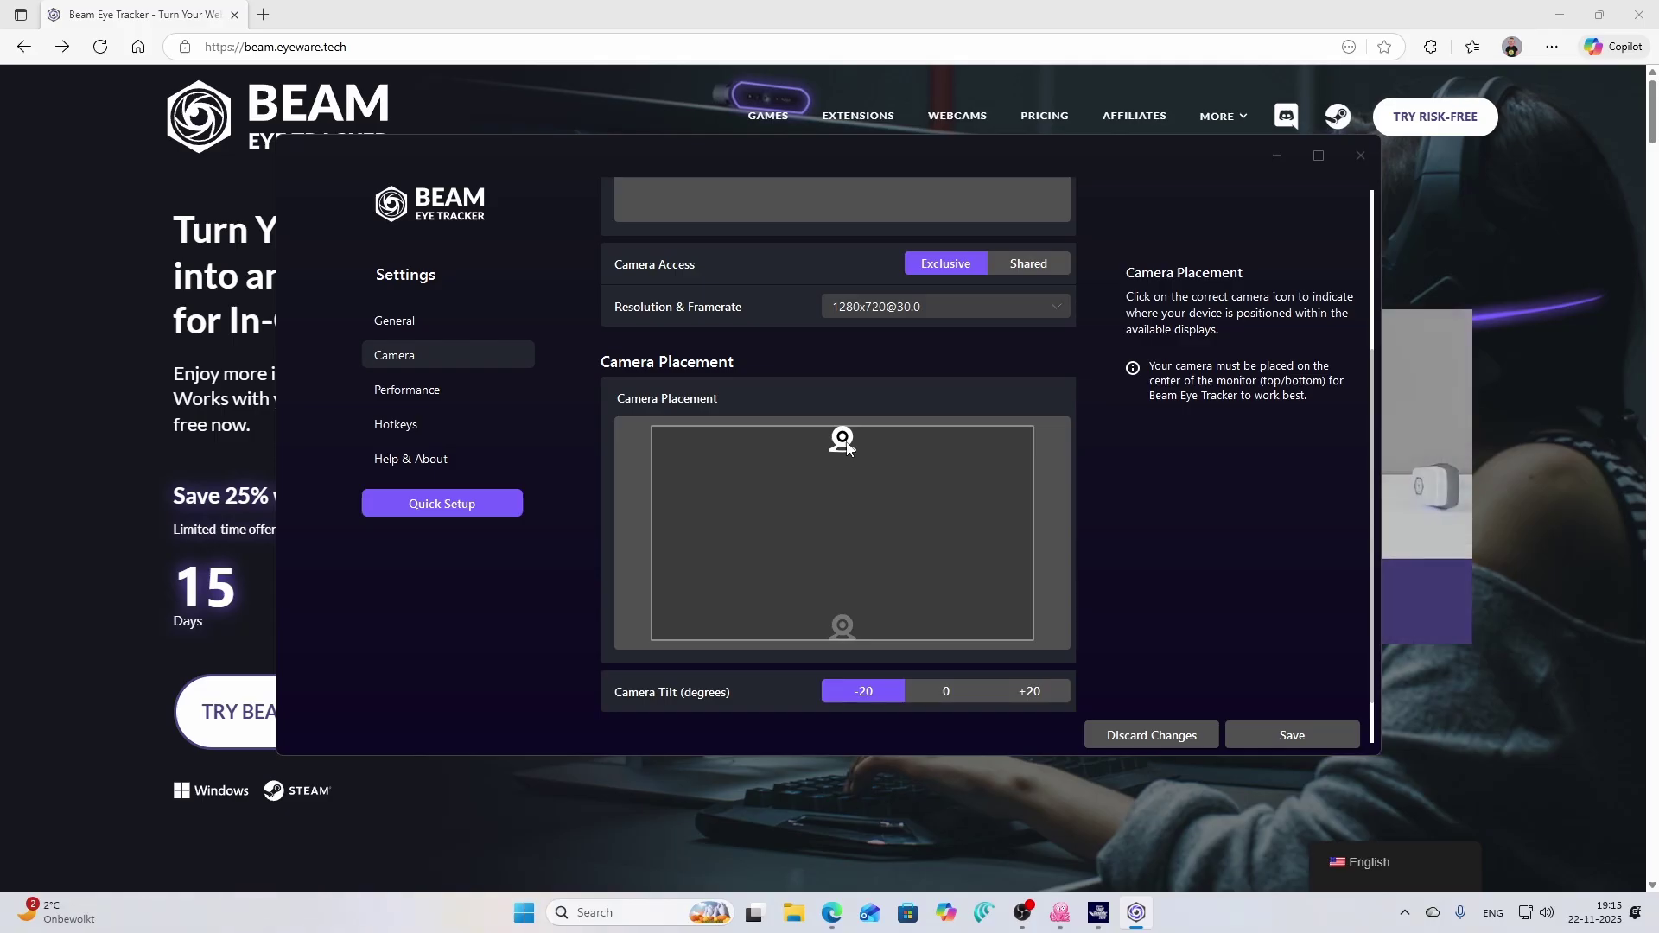
scroll(843, 622, "down", 1)
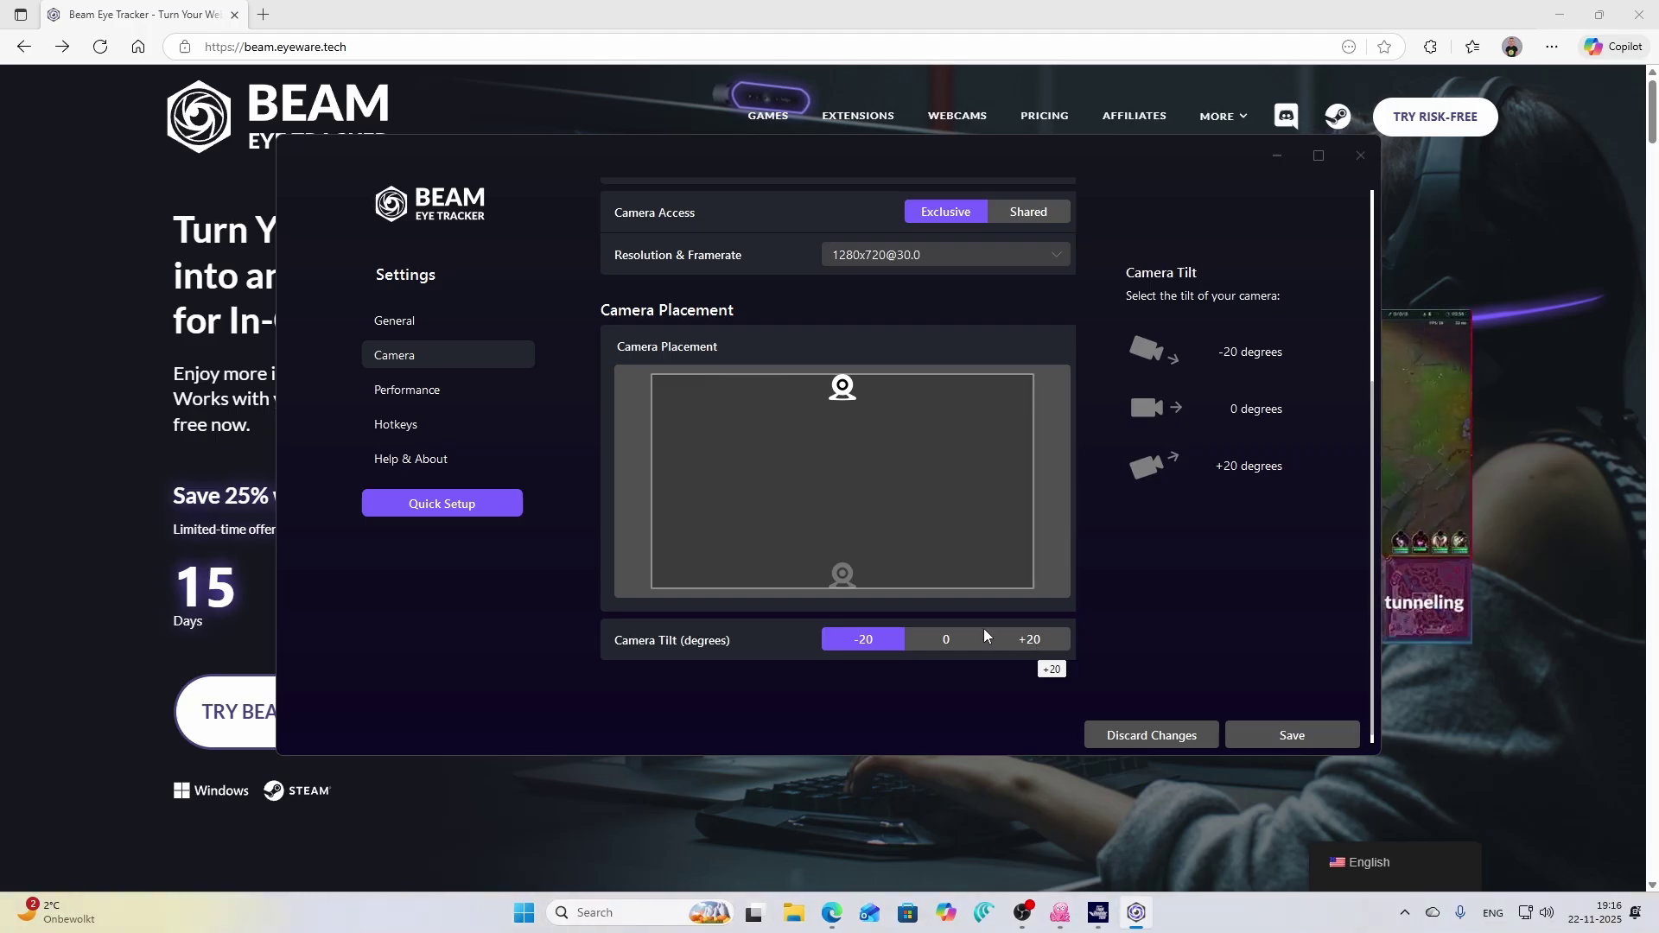
- Review the Performance power plans and the Hotkeys assignments, and close the settings window
left_click(419, 397)
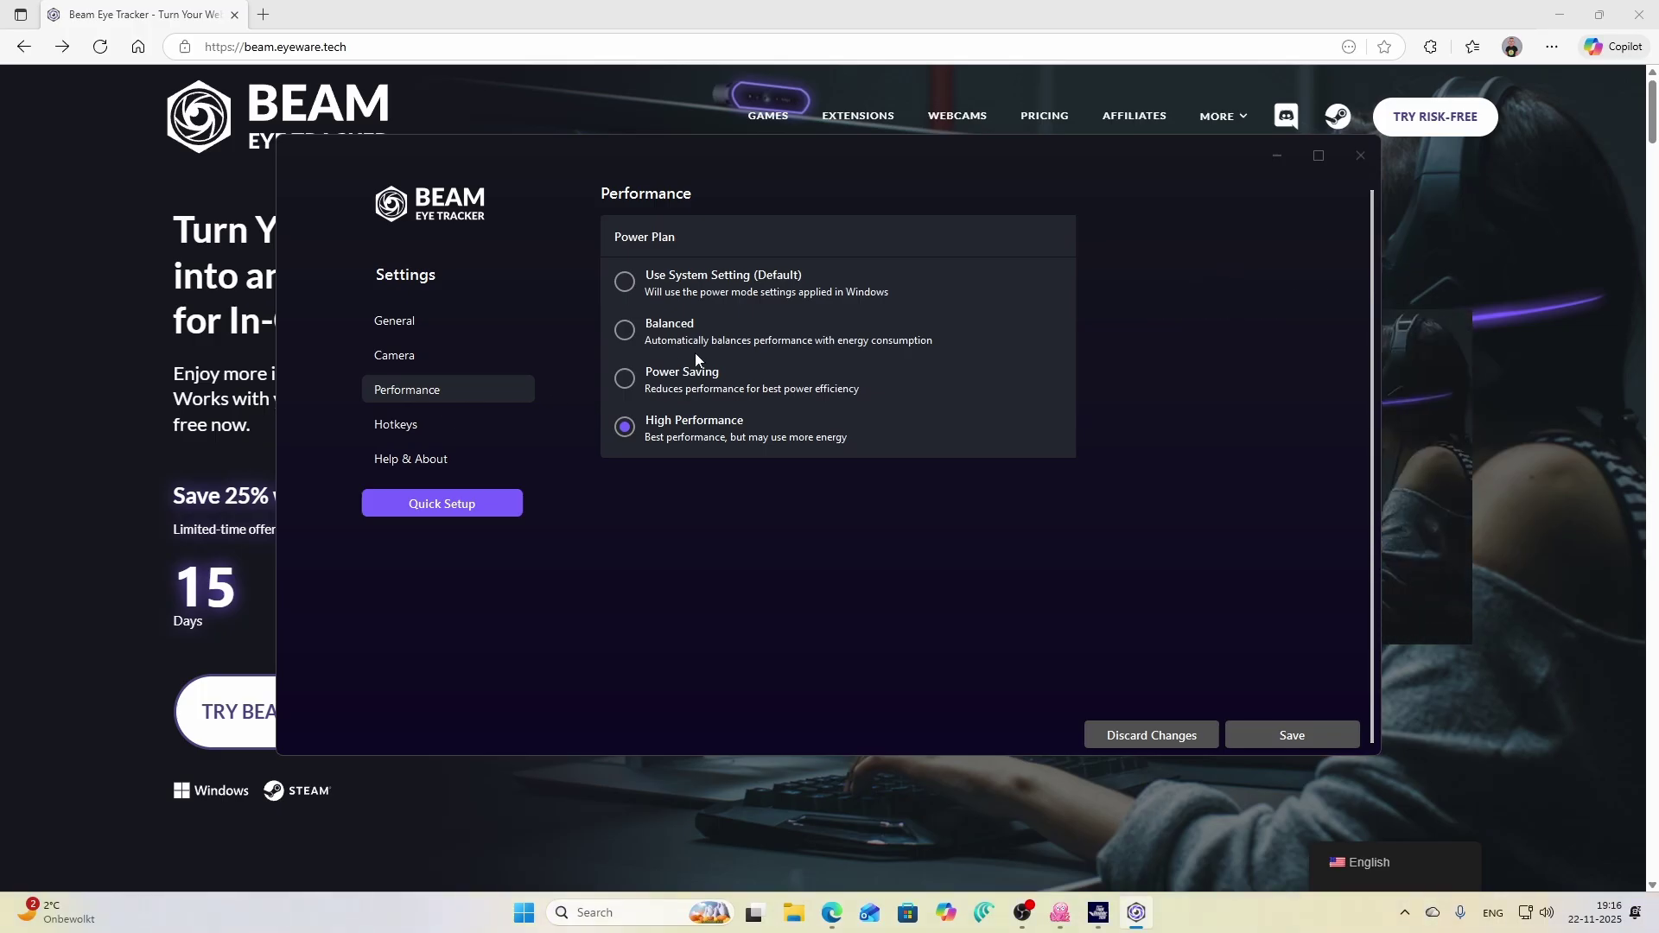
left_click(414, 426)
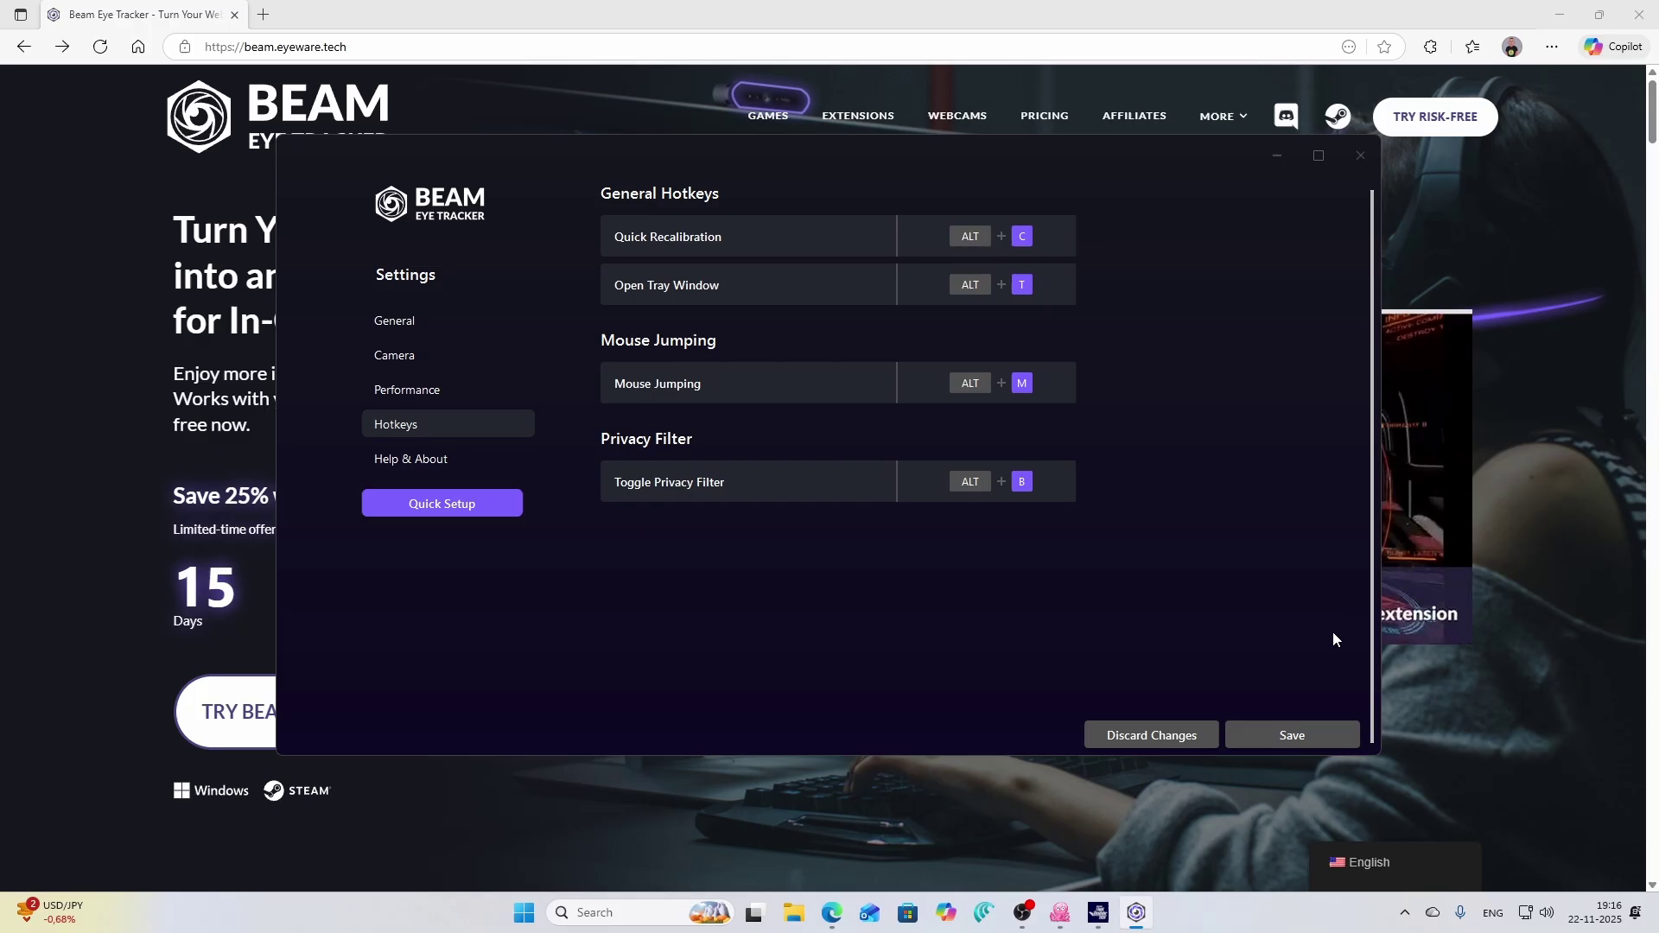
left_click(1359, 156)
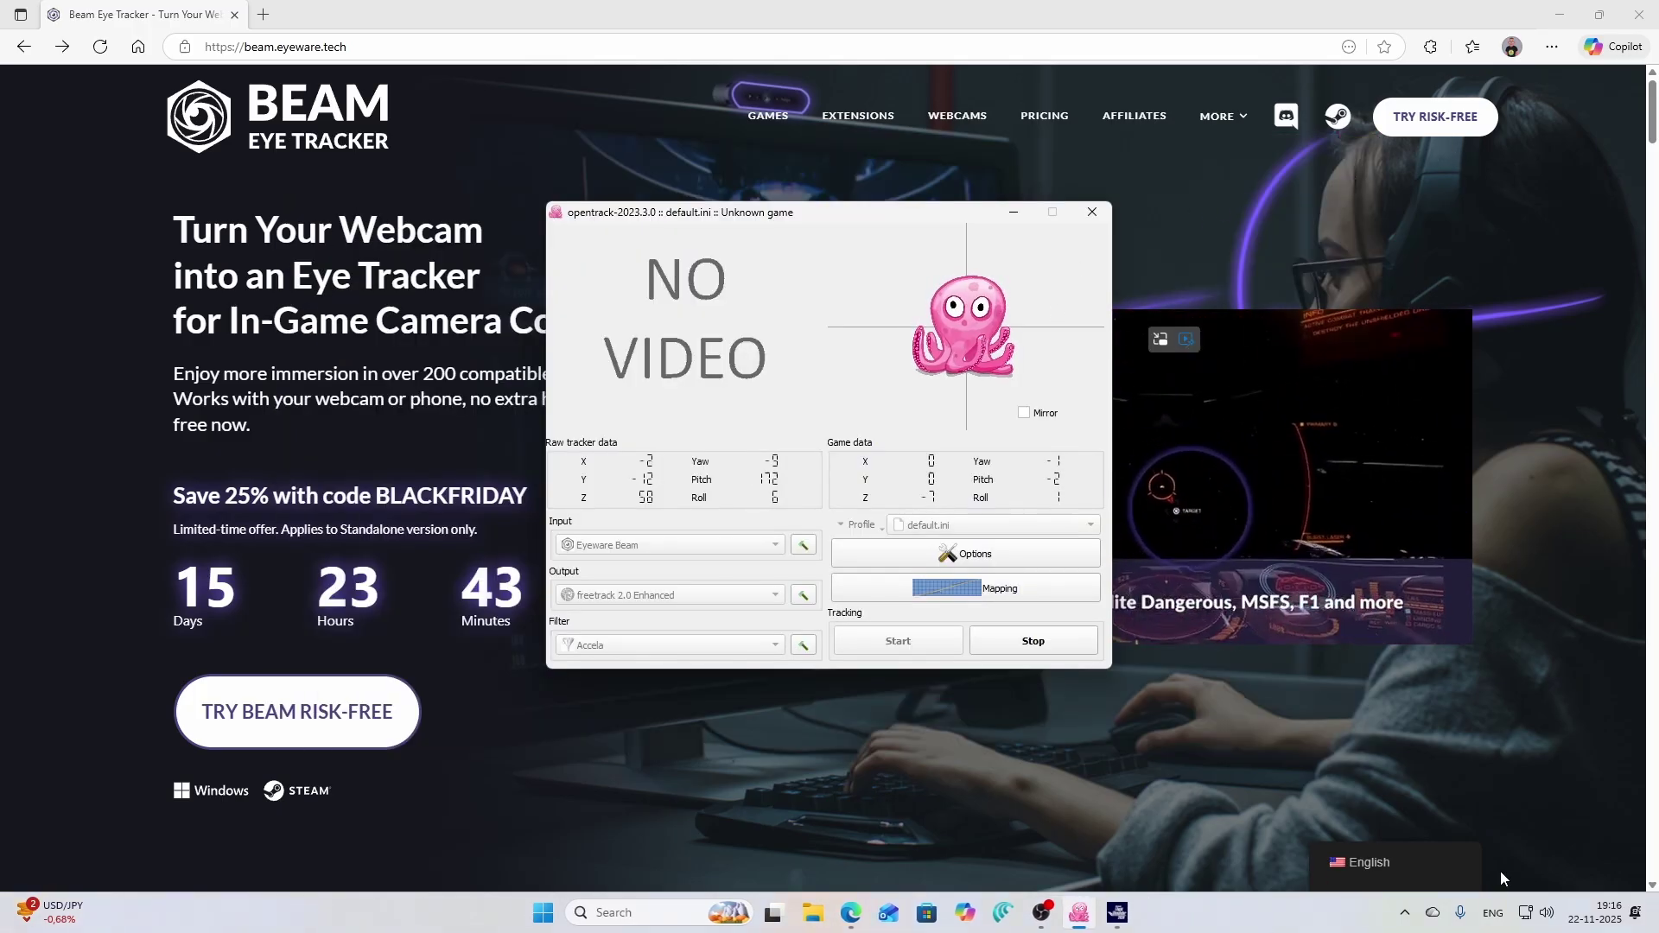
- Bring up the Beam Eye Tracker window and examine its live head and eye tracking preview alongside opentrack
left_click(1406, 921)
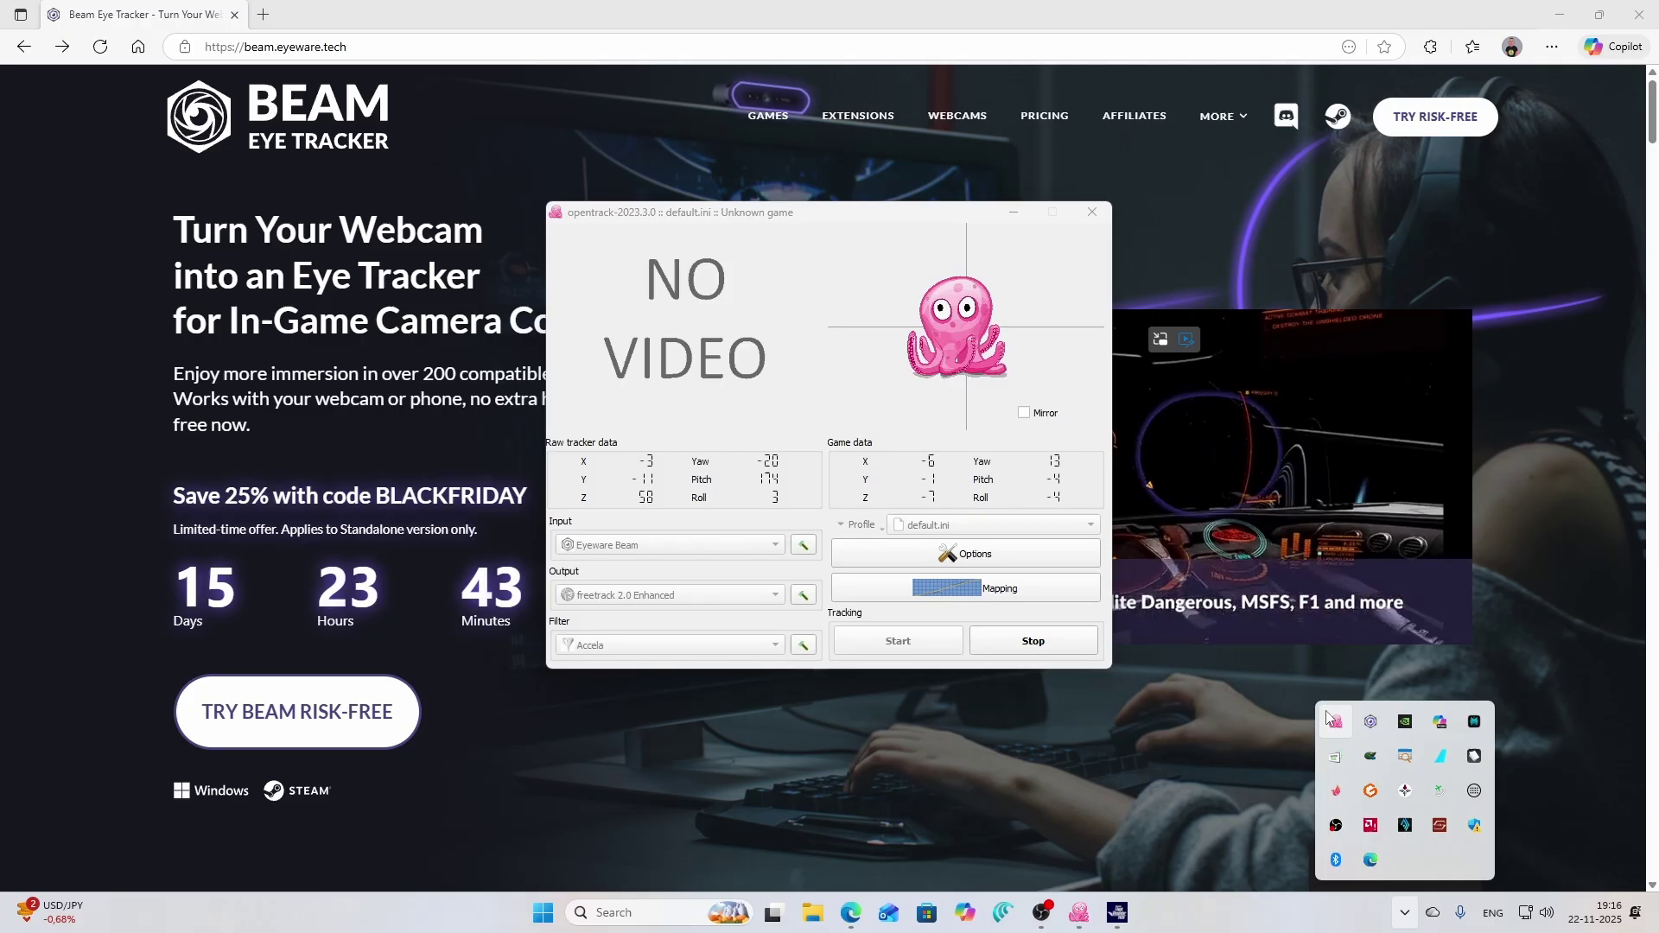
left_click(1370, 724)
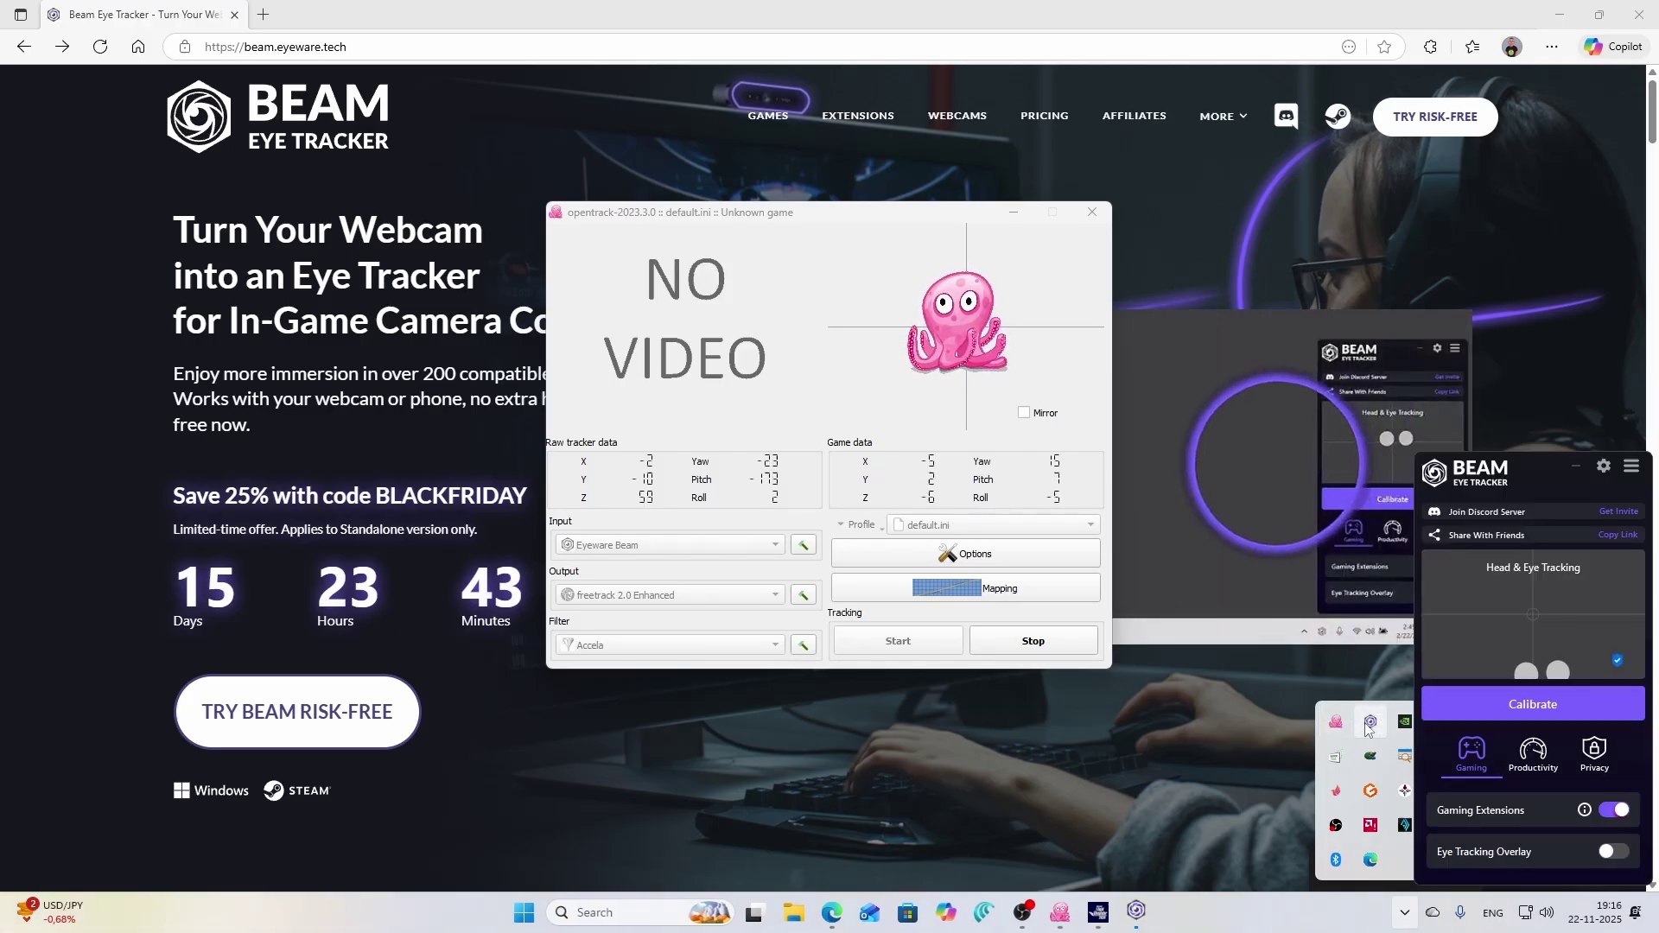
left_click(1518, 634)
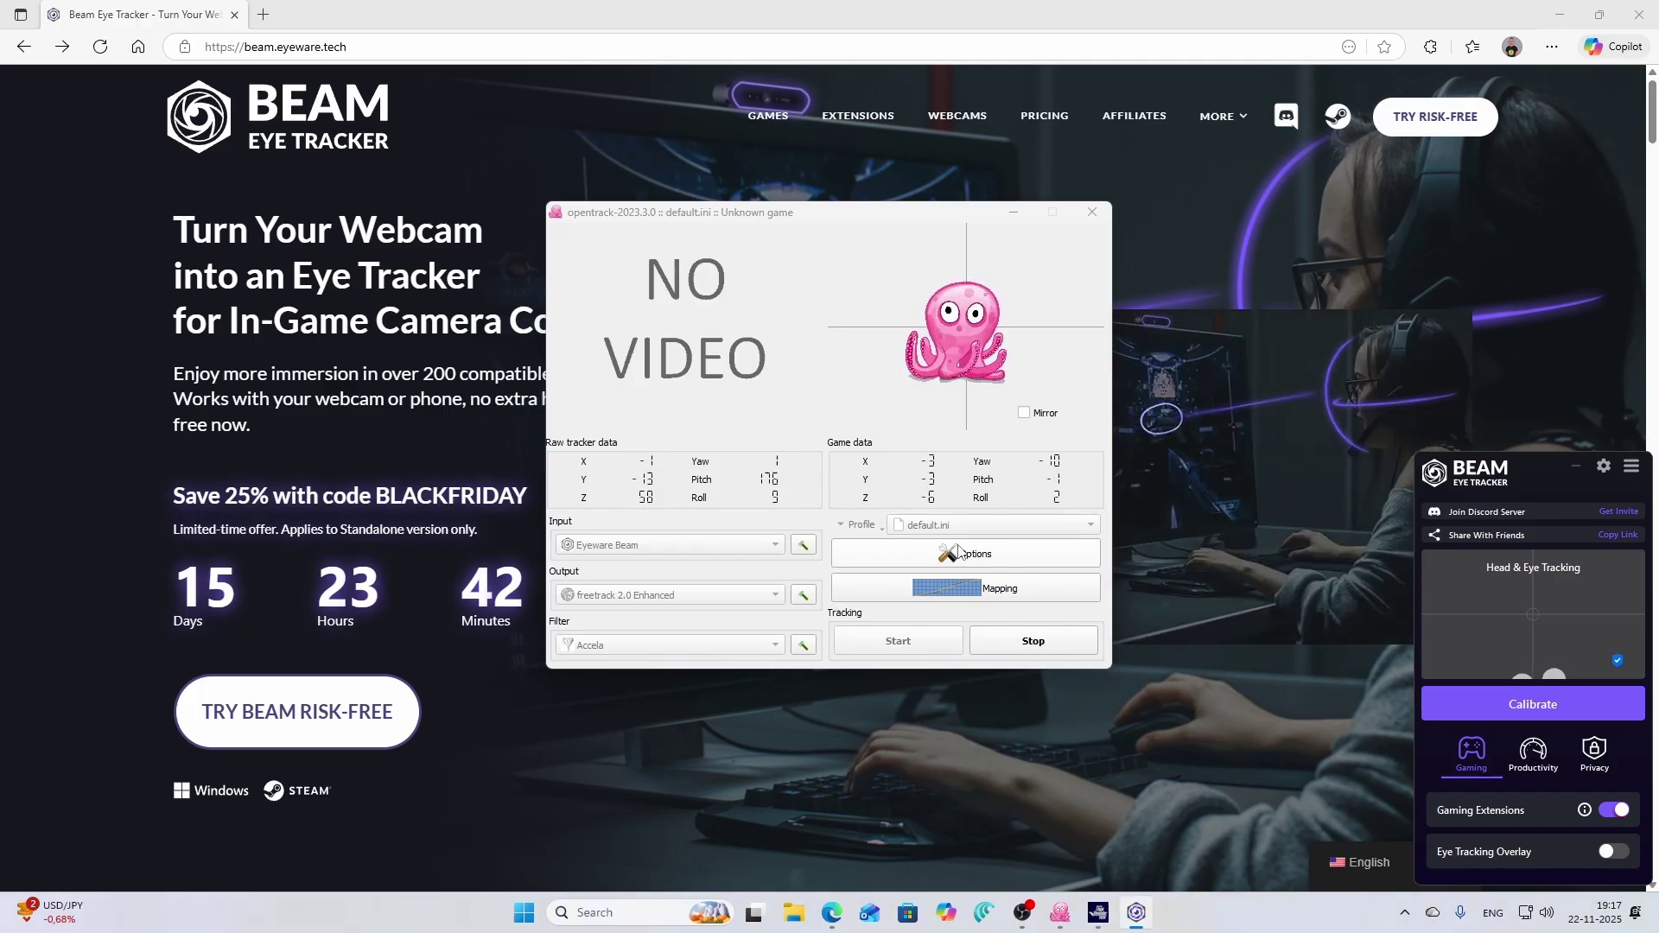
- Review the global shortcut for centering the view in the opentrack options and close them without changes
left_click(959, 551)
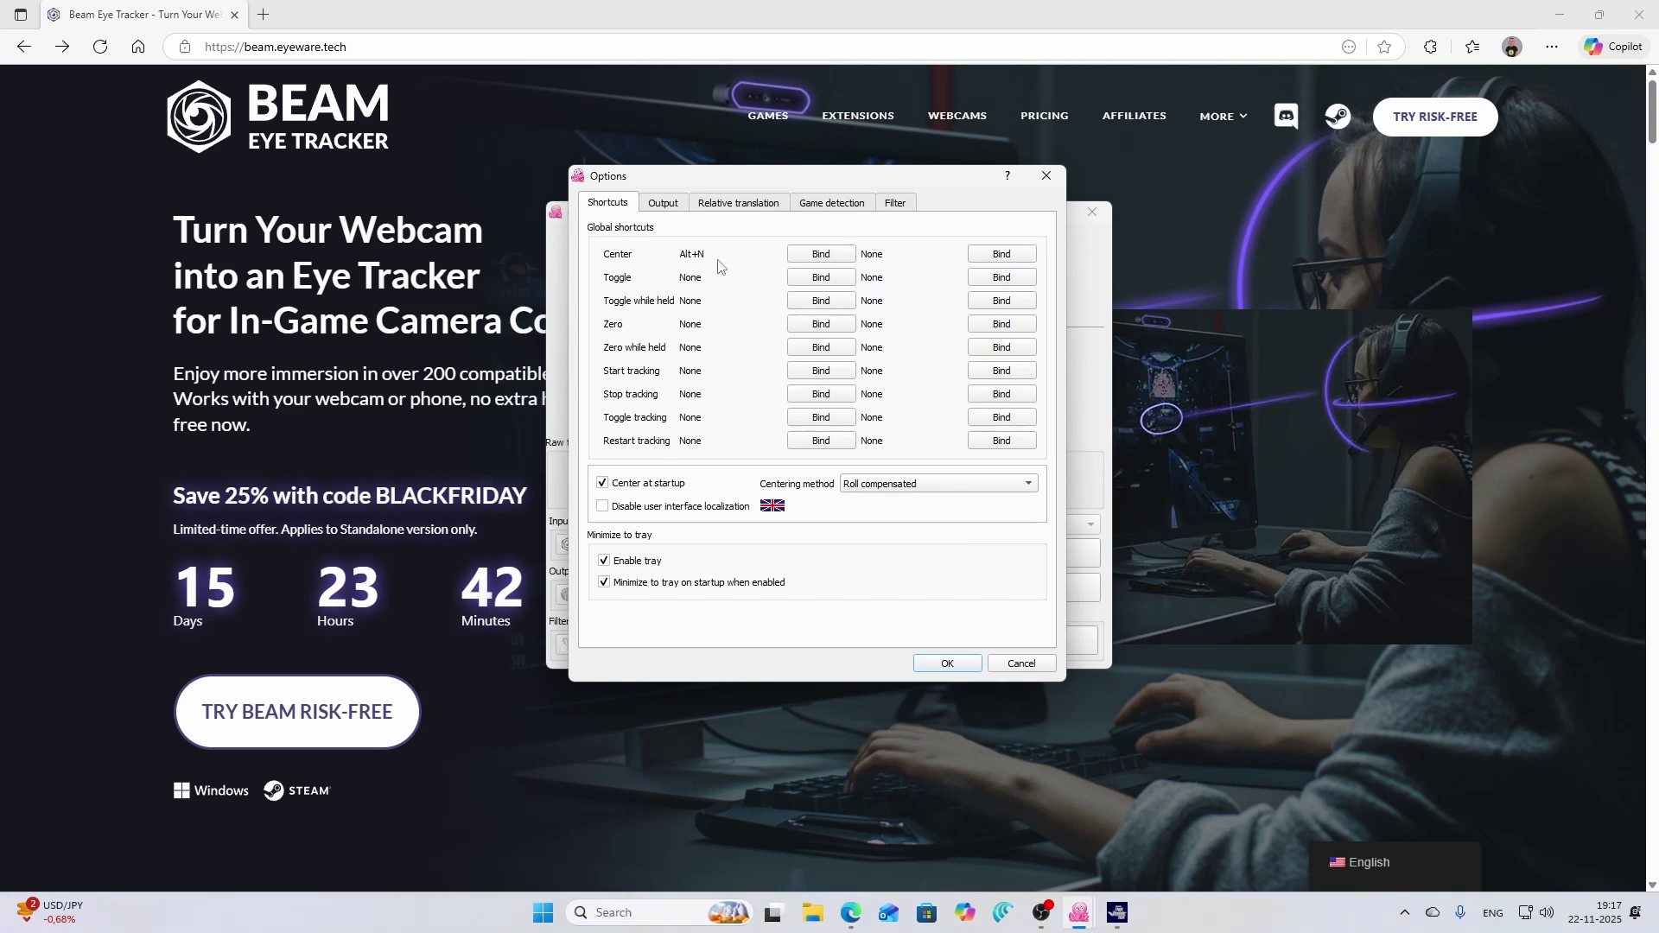
left_click(1045, 177)
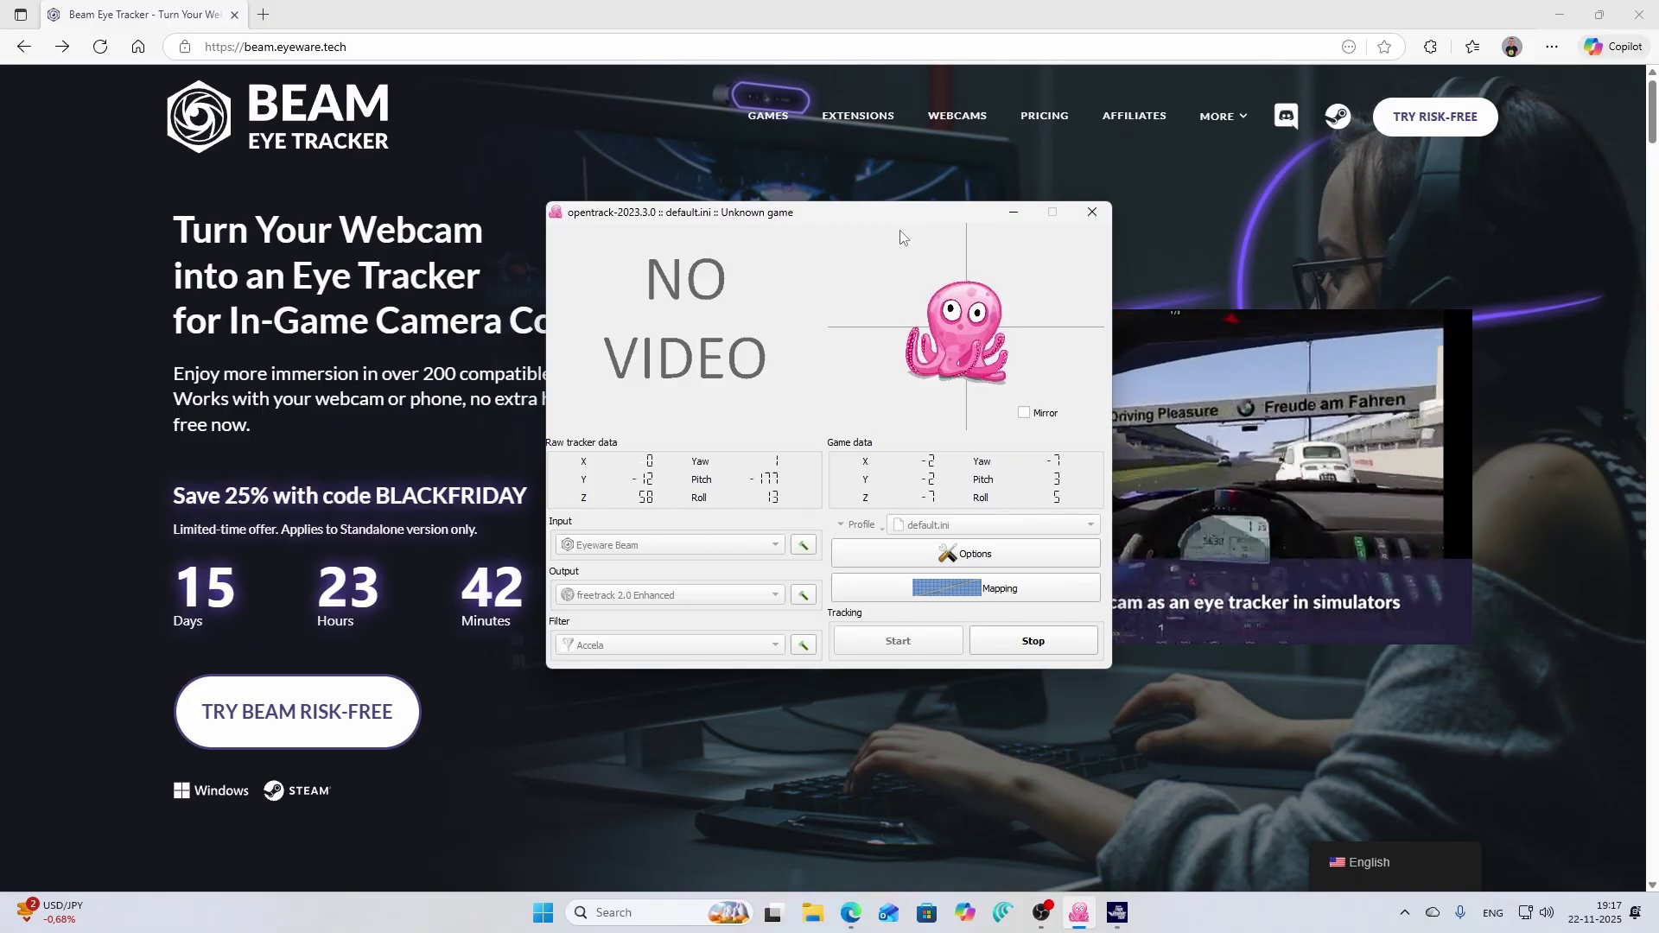
- Switch to the running flight simulator and toggle between being inside and outside the aircraft
left_click(1119, 921)
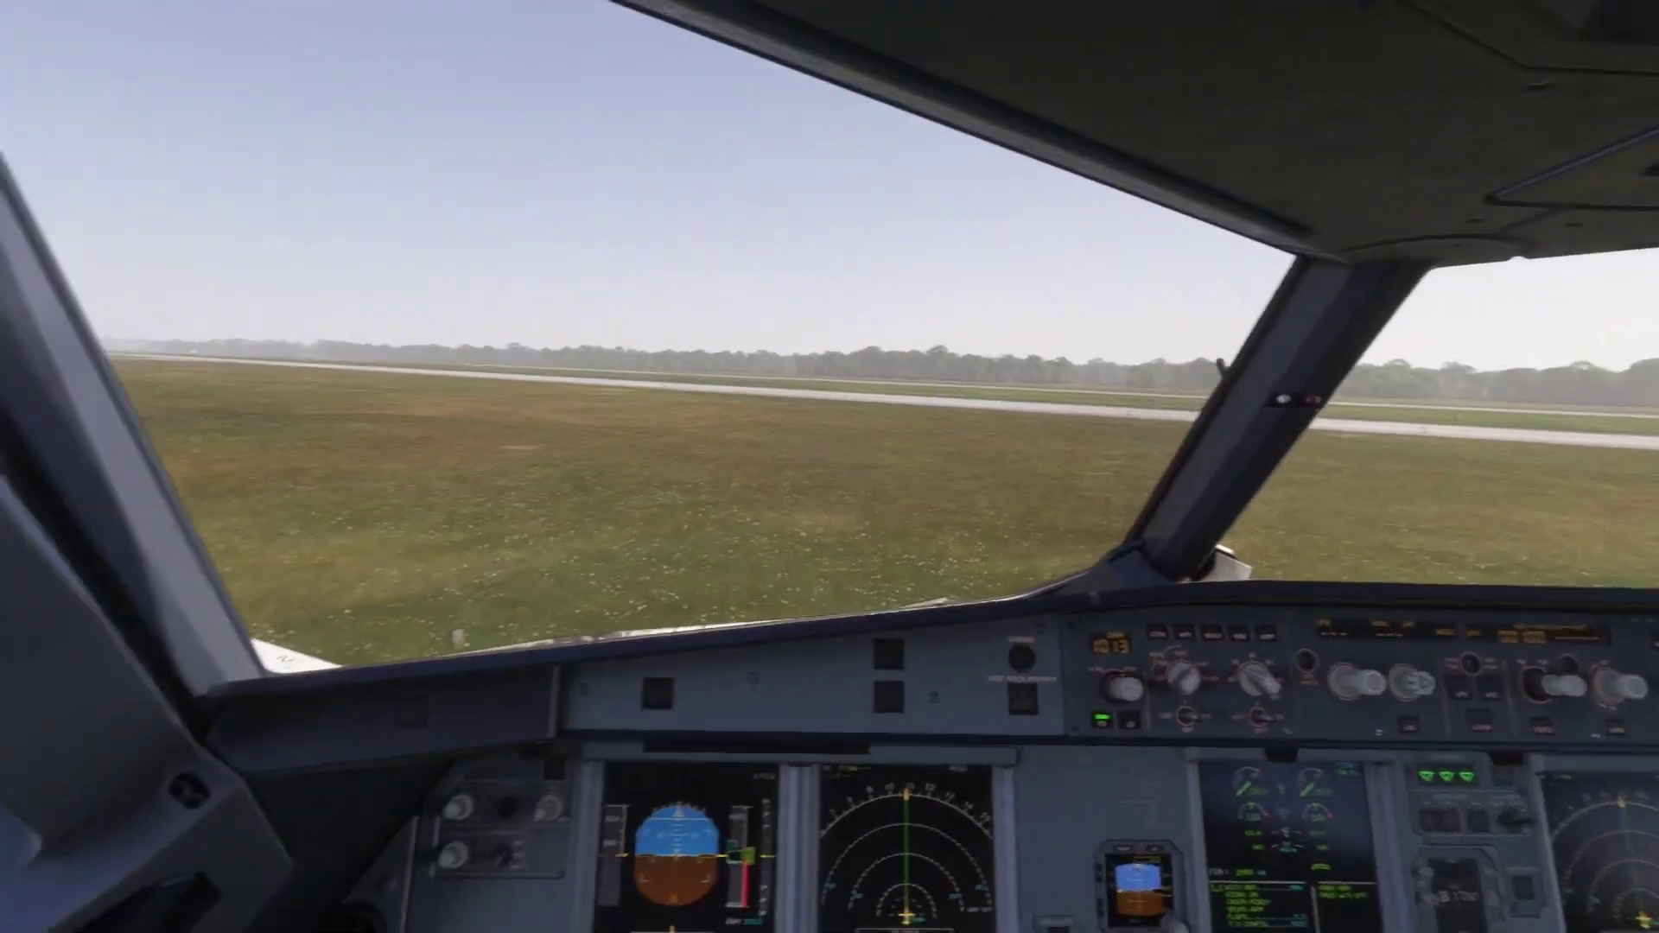
key("shift+c")
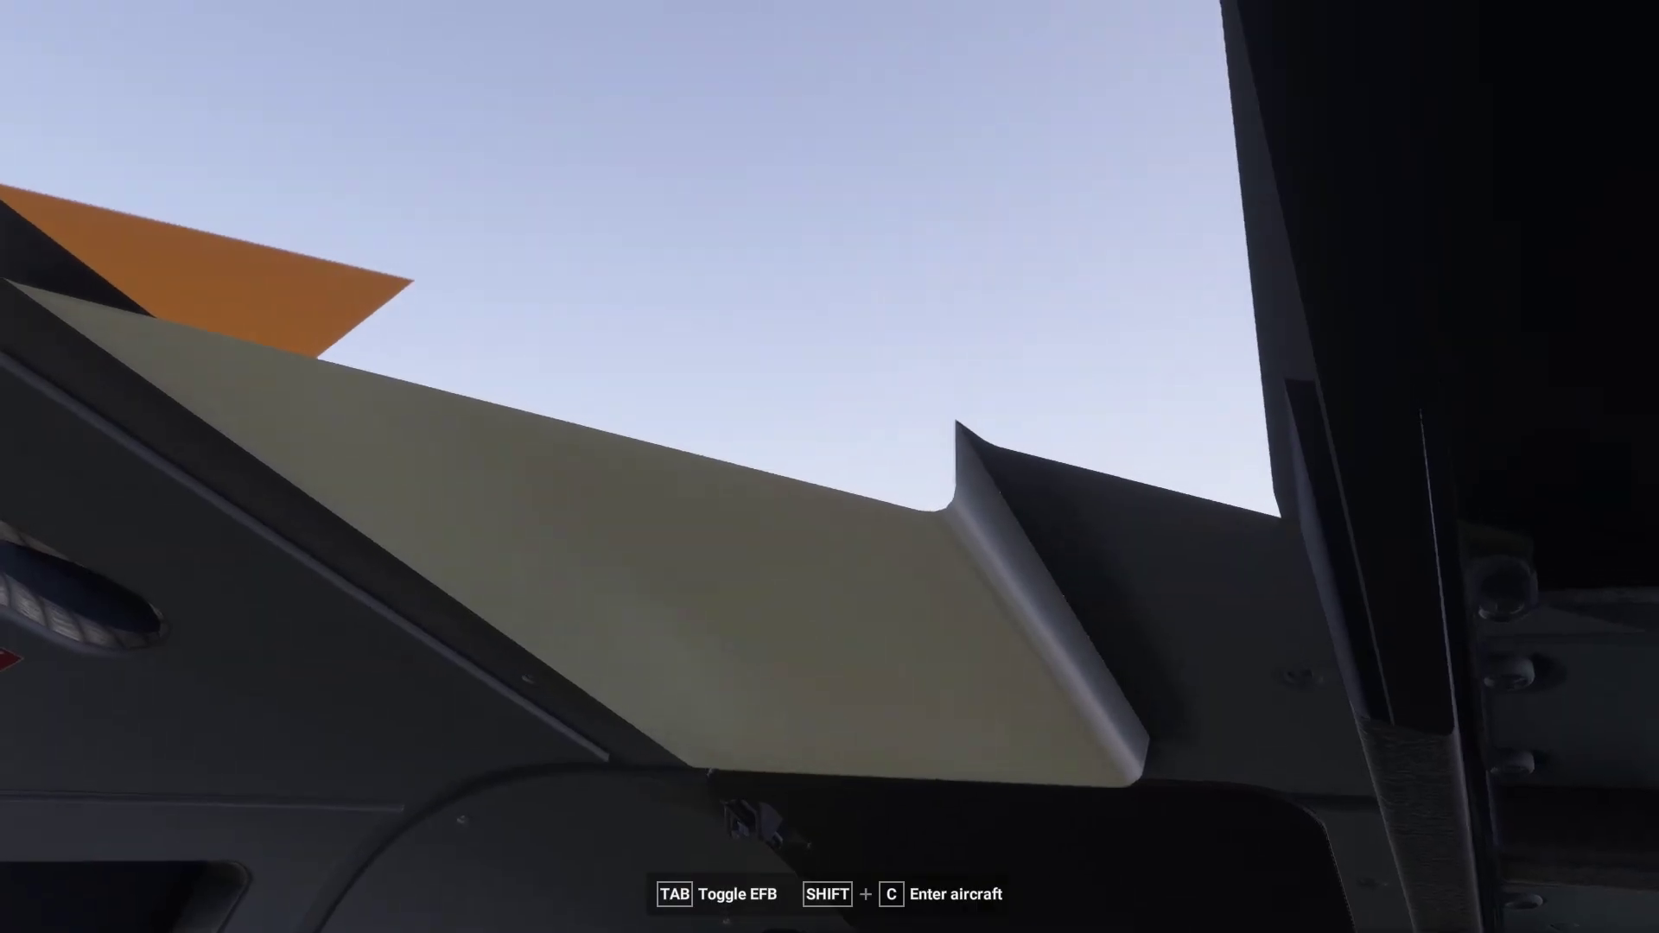